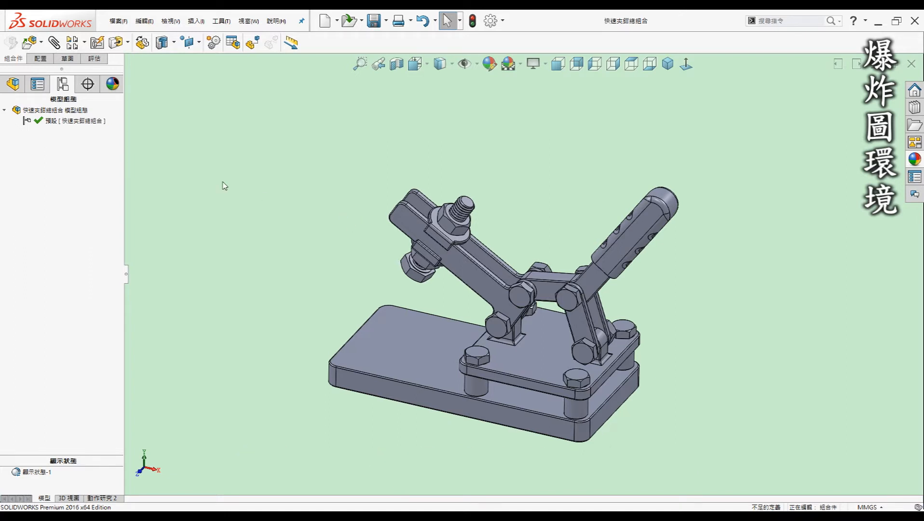
Inspect the clamp assembly's component tree and model from several angles, and return to its configuration list.
left_click(13, 84)
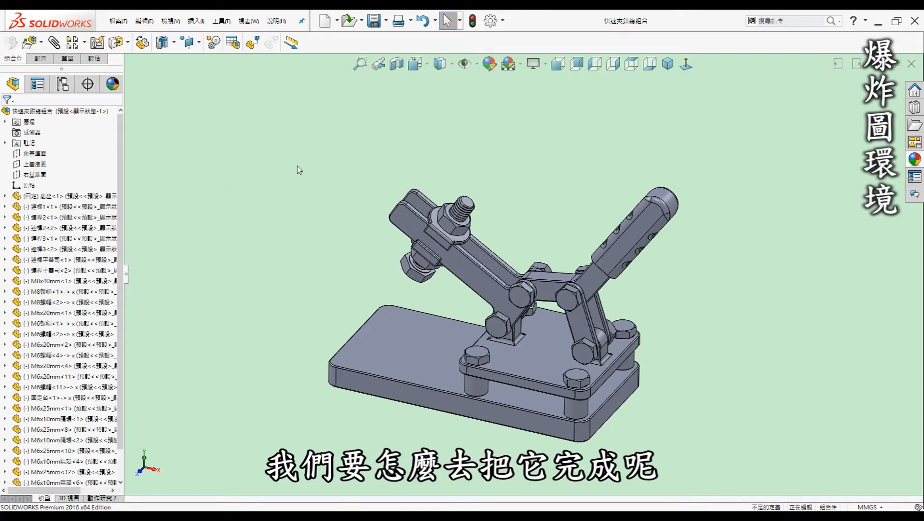
middle_click_drag(291, 169, 330, 227)
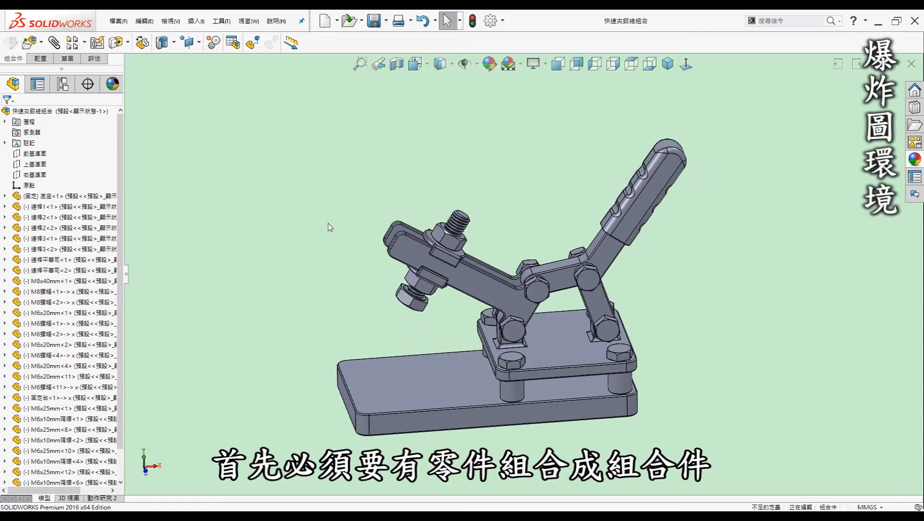
middle_click_drag(383, 307, 417, 173)
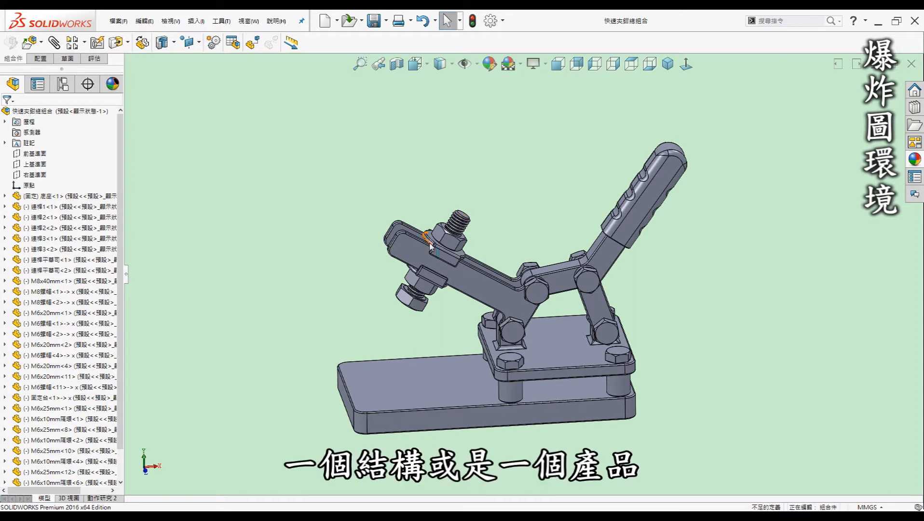
middle_click_drag(337, 230, 290, 230)
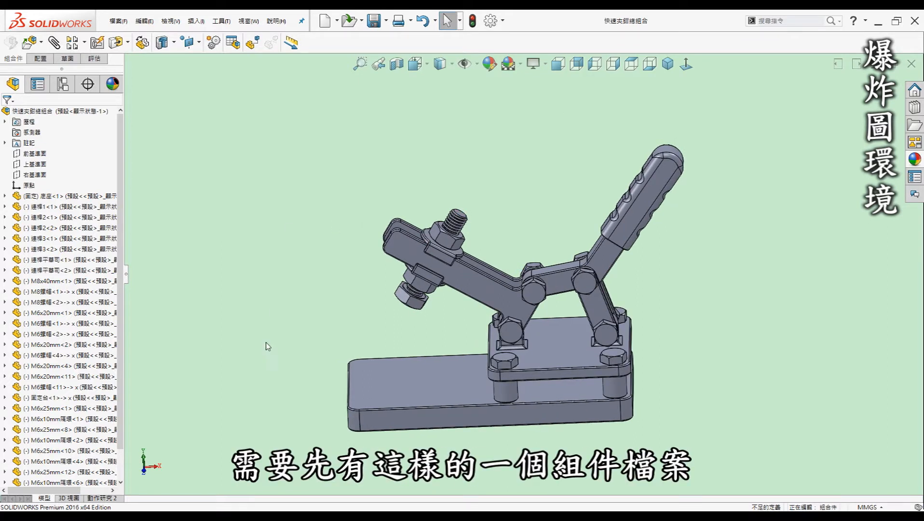
middle_click_drag(229, 322, 233, 323)
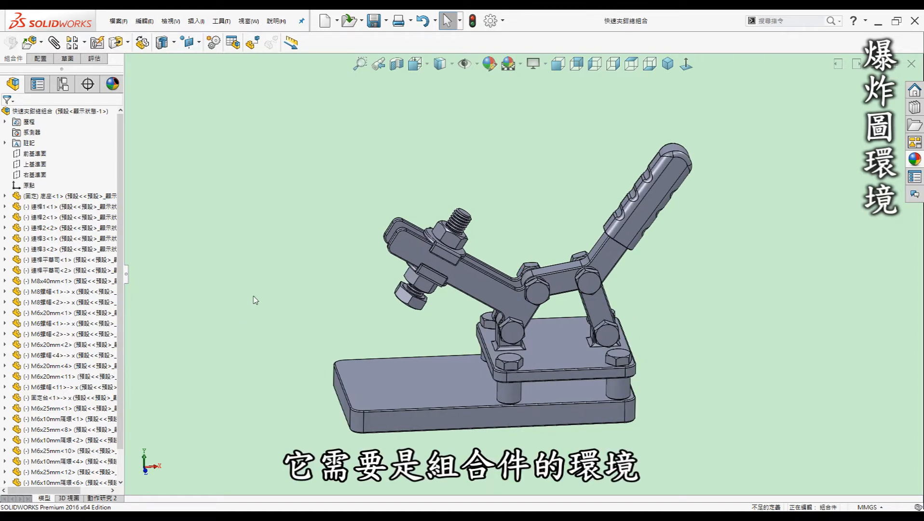
middle_click_drag(242, 296, 185, 452)
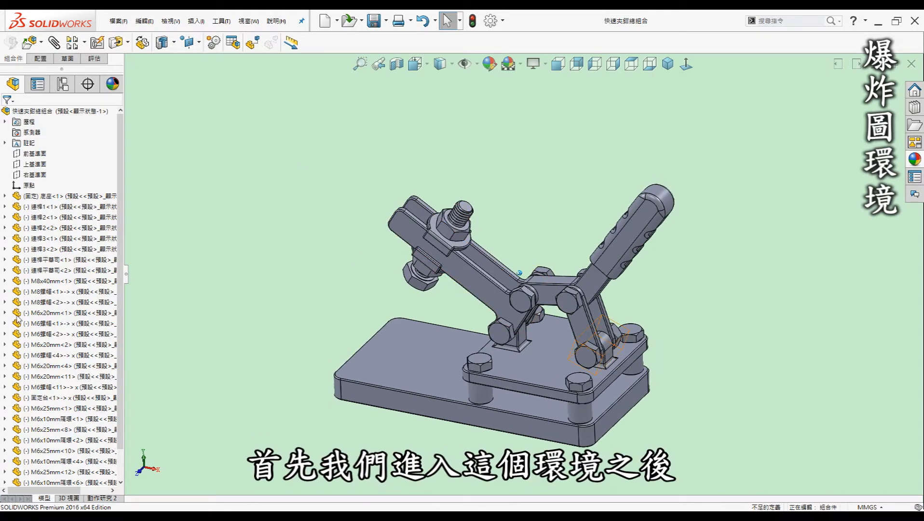
left_click(63, 83)
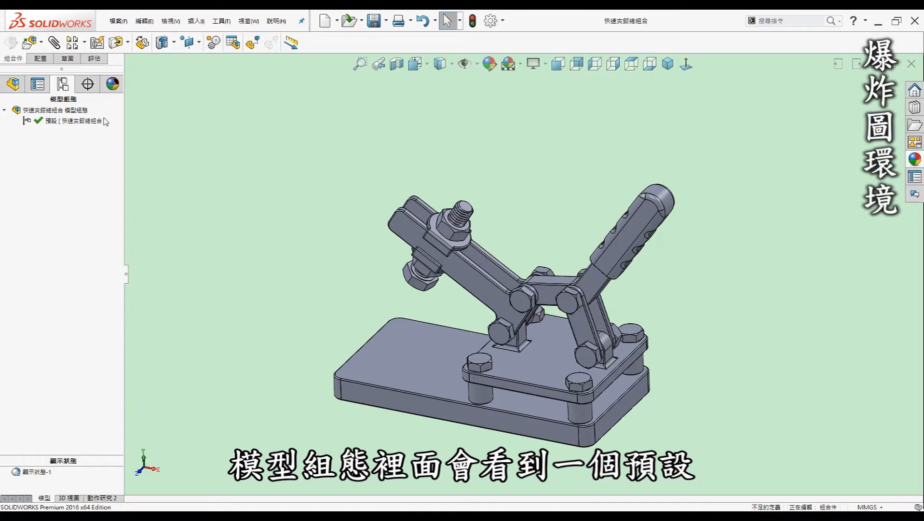
right_click(43, 124)
left_click(66, 147)
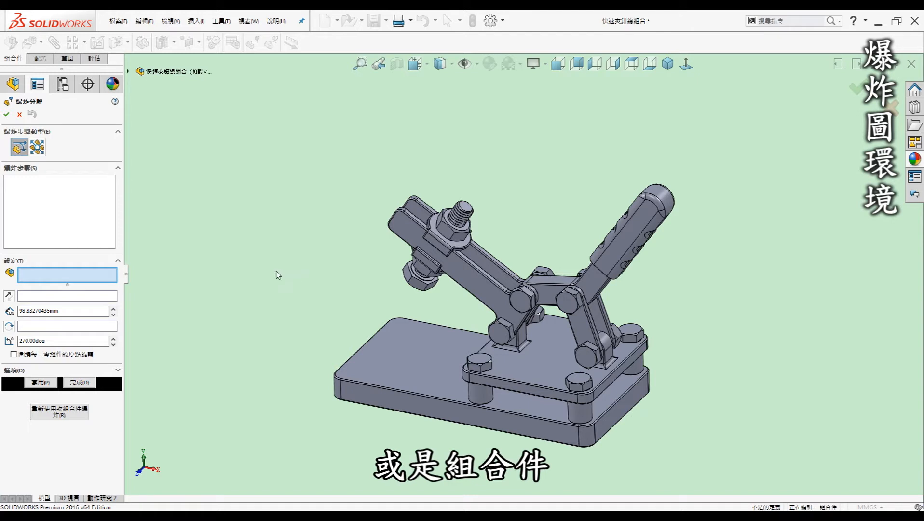
middle_click_drag(487, 327, 398, 320)
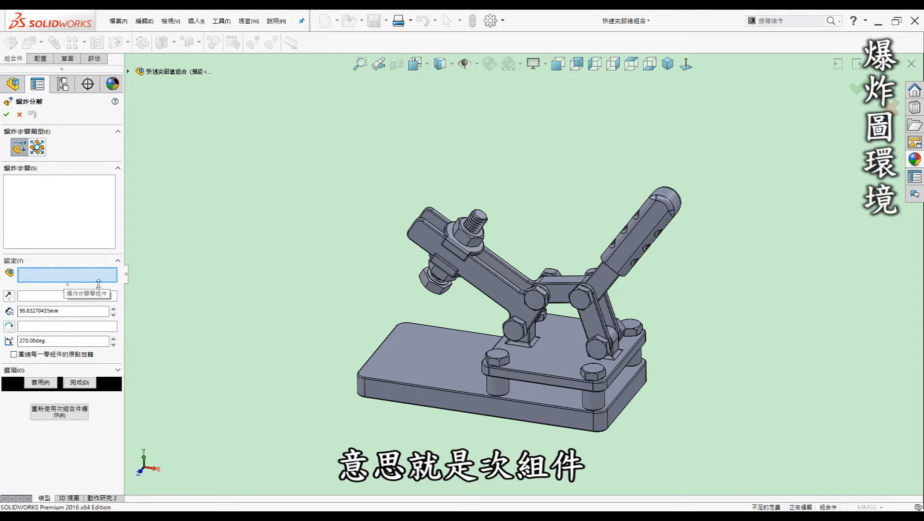
middle_click_drag(184, 309, 203, 299)
middle_click_drag(342, 330, 318, 304)
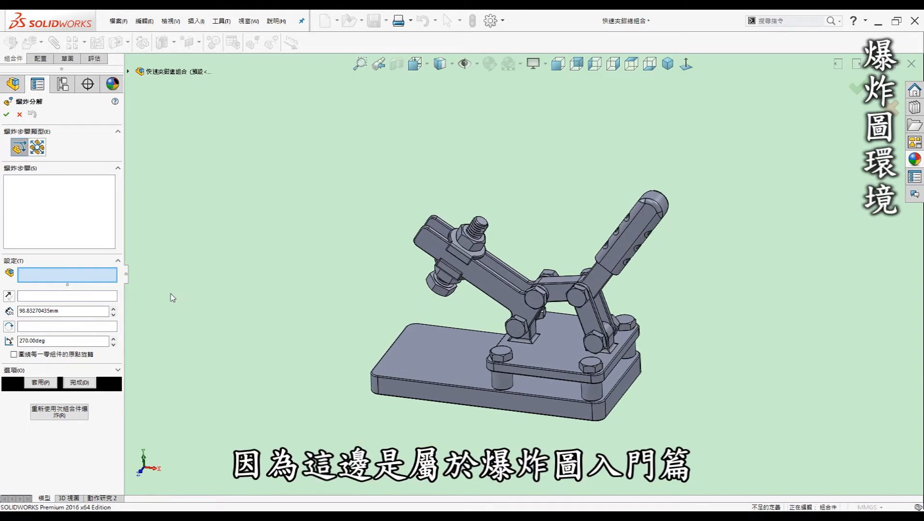
middle_click_drag(276, 340, 274, 339)
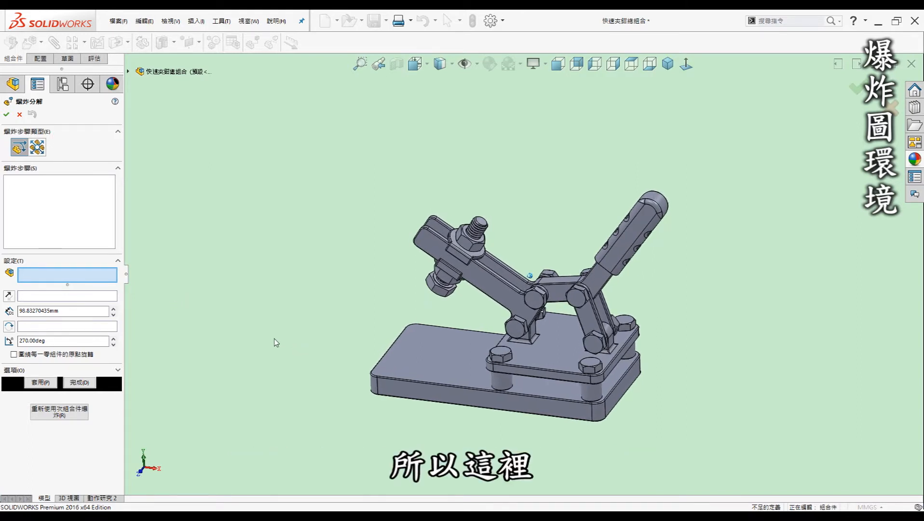
middle_click_drag(405, 292, 386, 293)
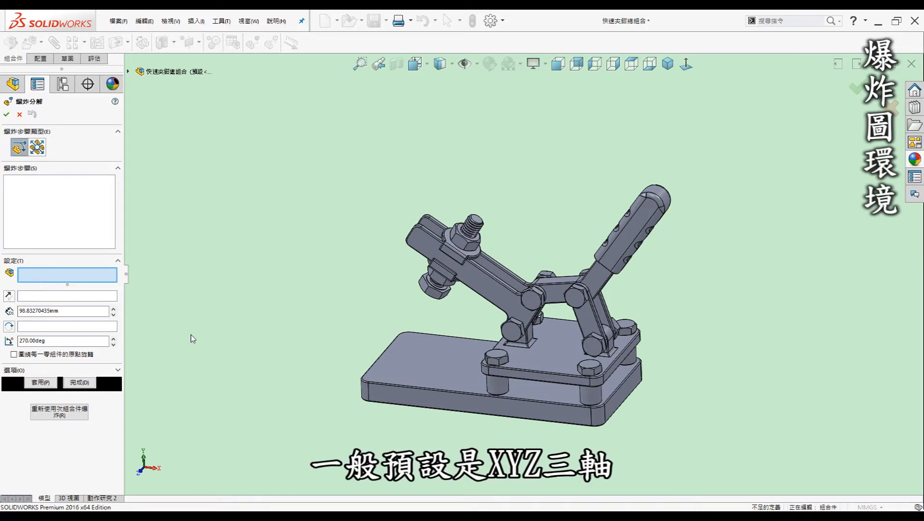
middle_click_drag(374, 405, 374, 422)
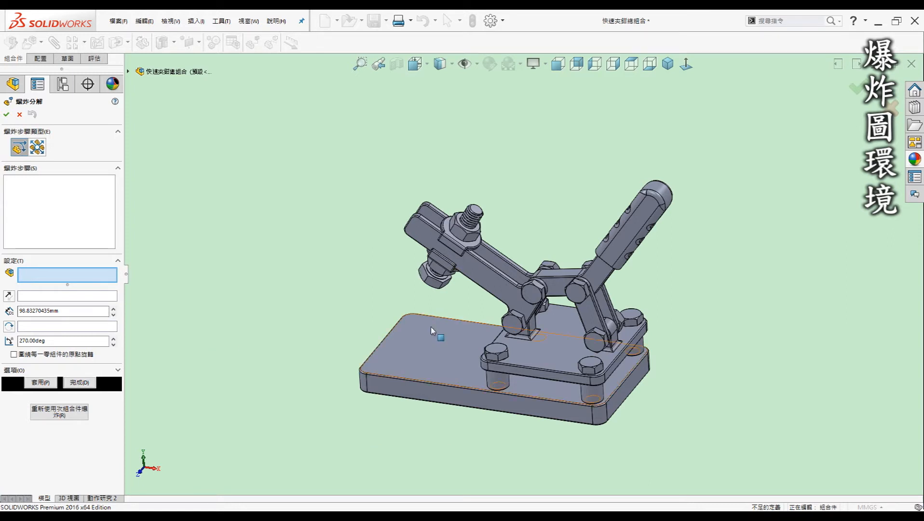
middle_click_drag(431, 327, 424, 311)
middle_click_drag(451, 387, 450, 379)
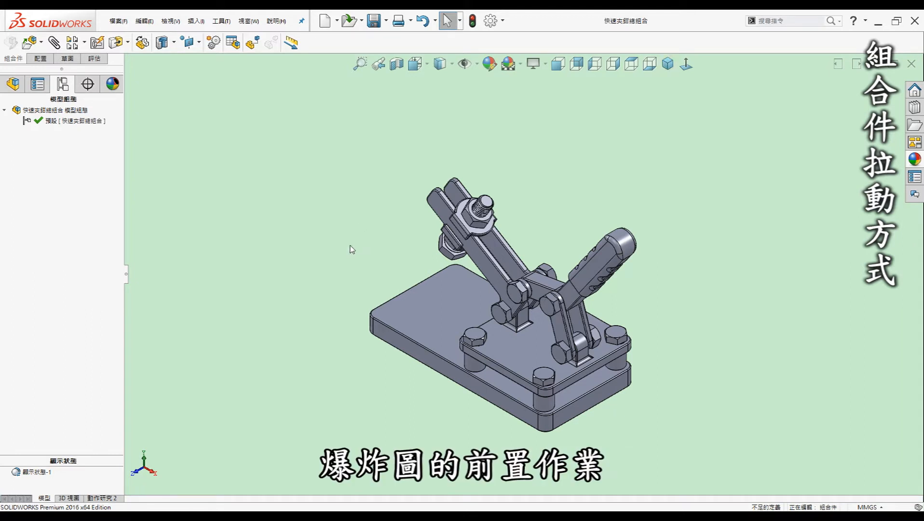
mouse_move(357, 246)
middle_mouse_down()
mouse_move(363, 233)
mouse_move(341, 221)
mouse_move(361, 232)
middle_mouse_up()
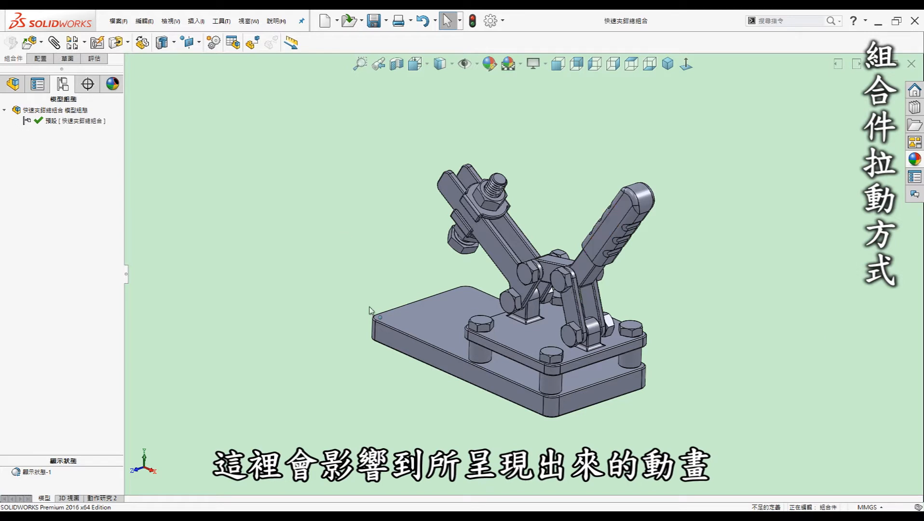
middle_click_drag(533, 258, 539, 251)
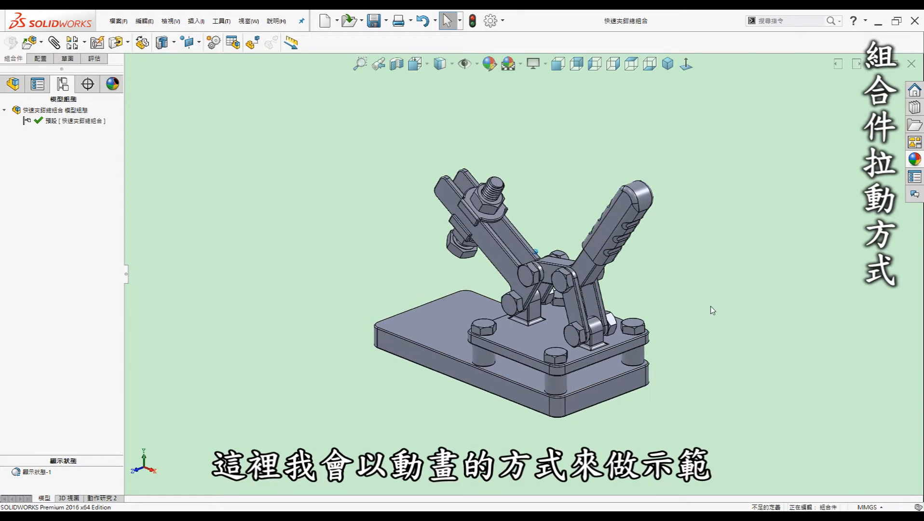
middle_click_drag(711, 307, 717, 303)
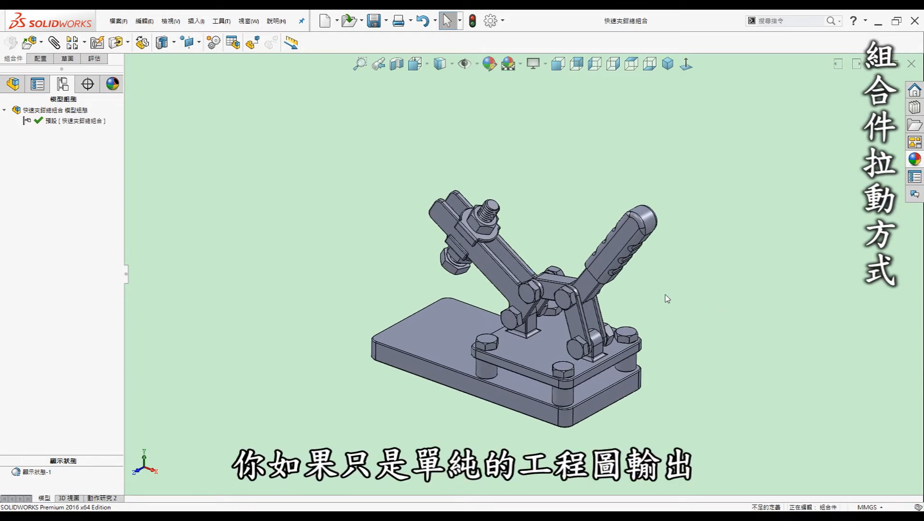
scroll(296, 292, "up", 3)
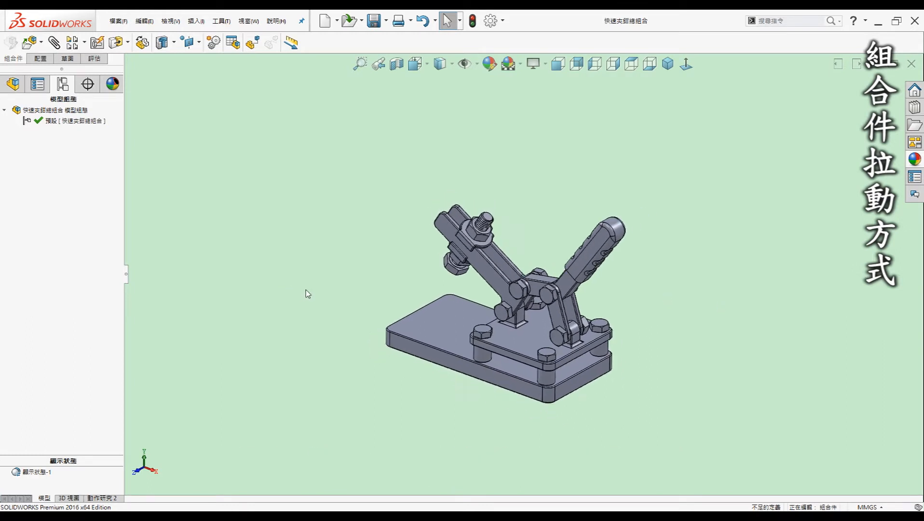
scroll(407, 235, "down", 1)
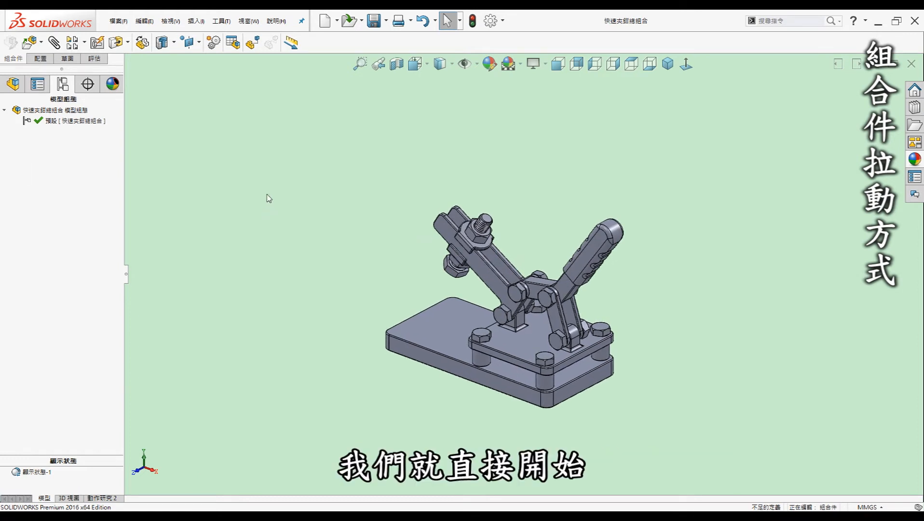
Create an exploded view for the default configuration and raise every component except the base plate along Y as its first explode step.
right_click(49, 122)
left_click(62, 147)
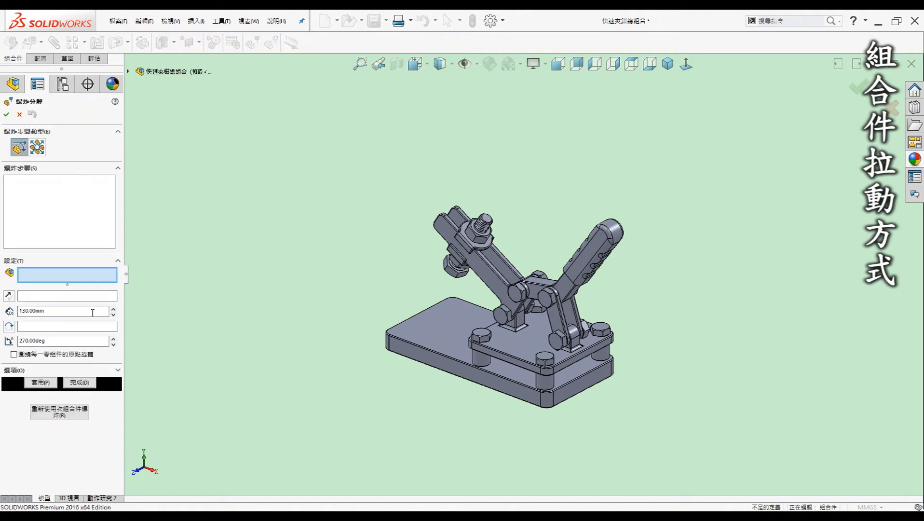
left_click_drag(741, 421, 282, 106)
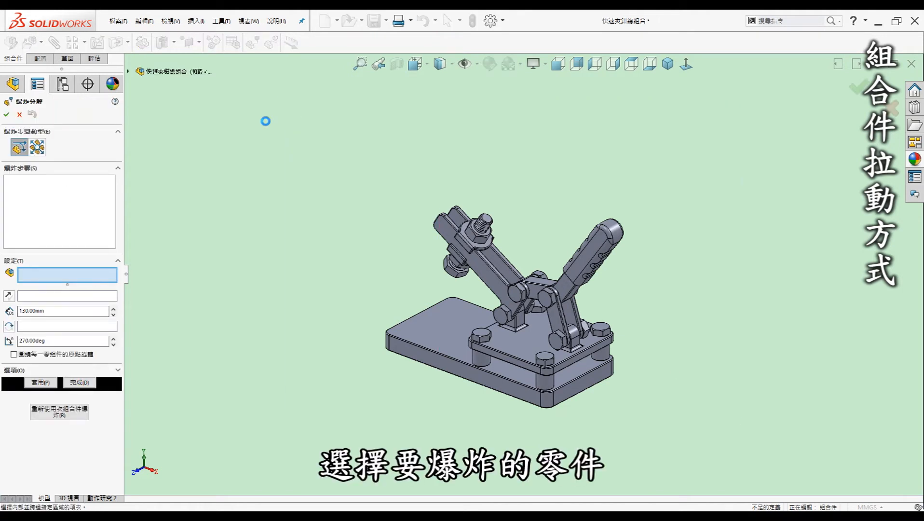
left_click(505, 372, "ctrl")
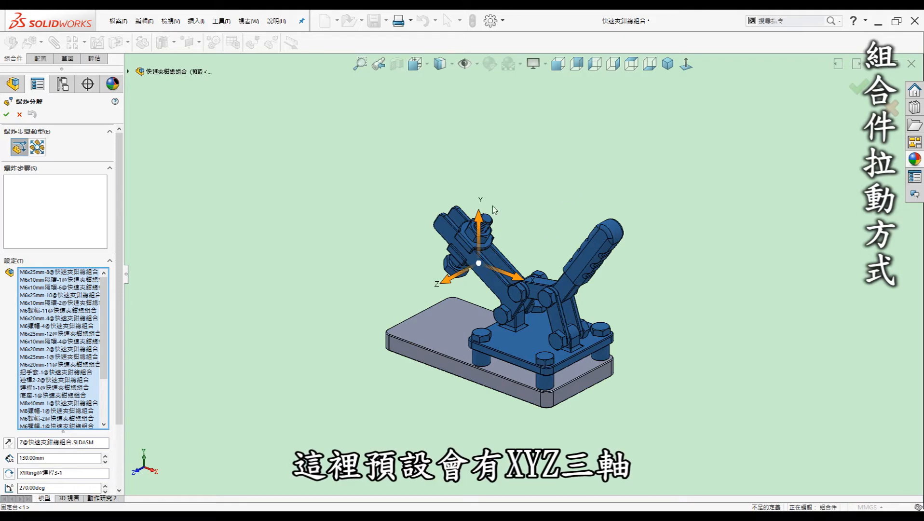
middle_click_drag(492, 213, 491, 237)
left_click_drag(491, 236, 527, 91)
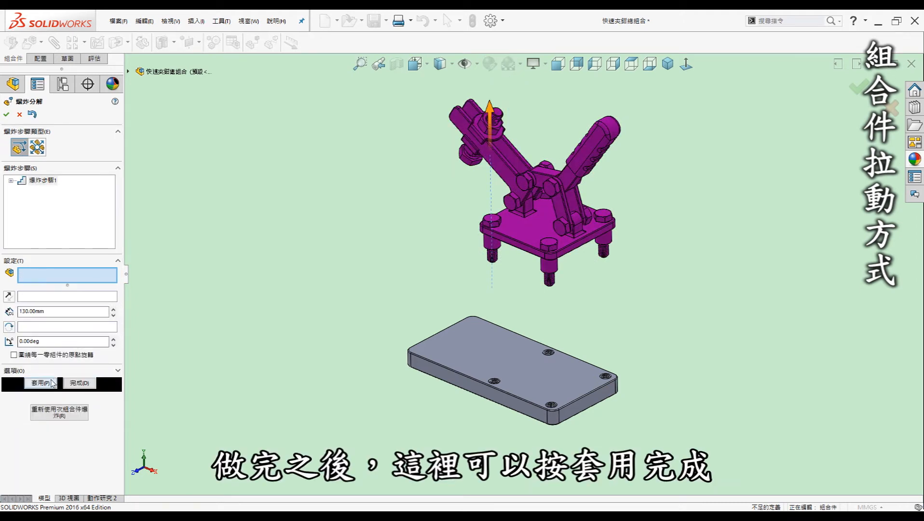
left_click(79, 384)
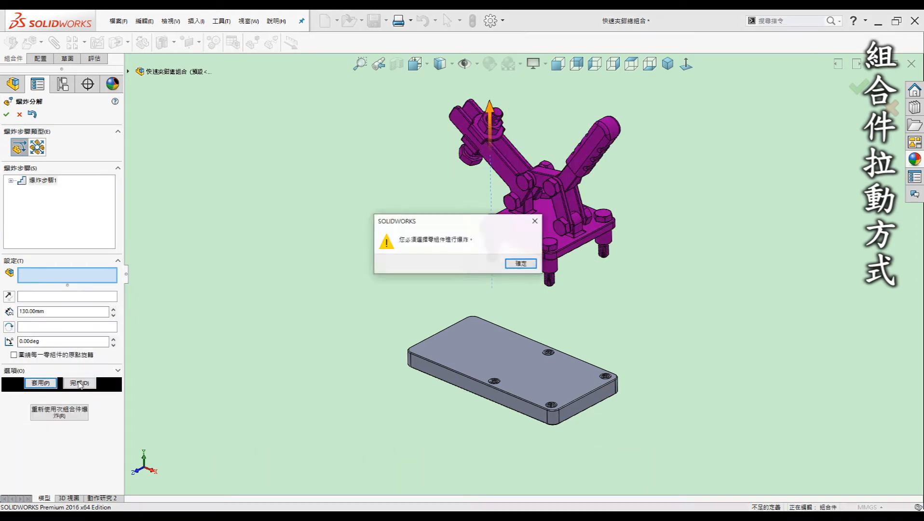
left_click(521, 264)
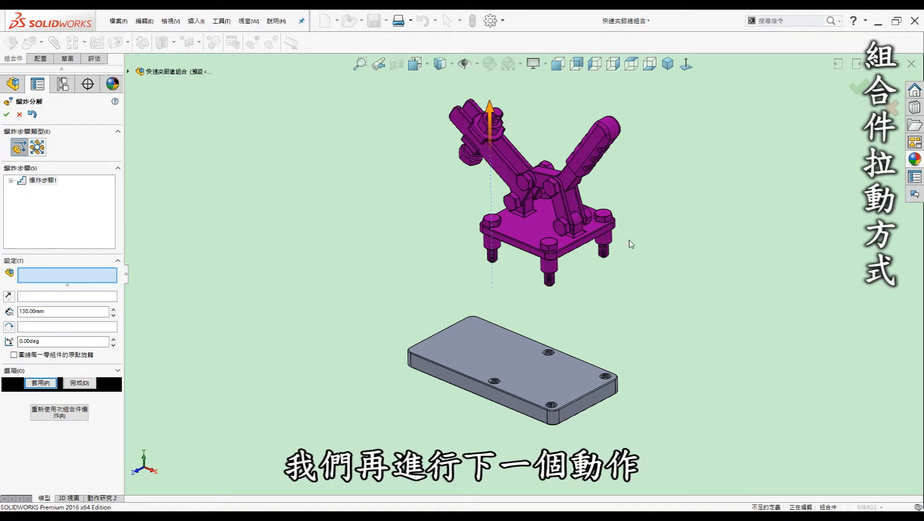
Add an explode step lifting the top plate, bolts and clamp linkage along Y above the four spacers, and save the exploded assembly.
left_click_drag(392, 92, 628, 302)
key("ctrl+7")
left_click_drag(498, 174, 505, 72)
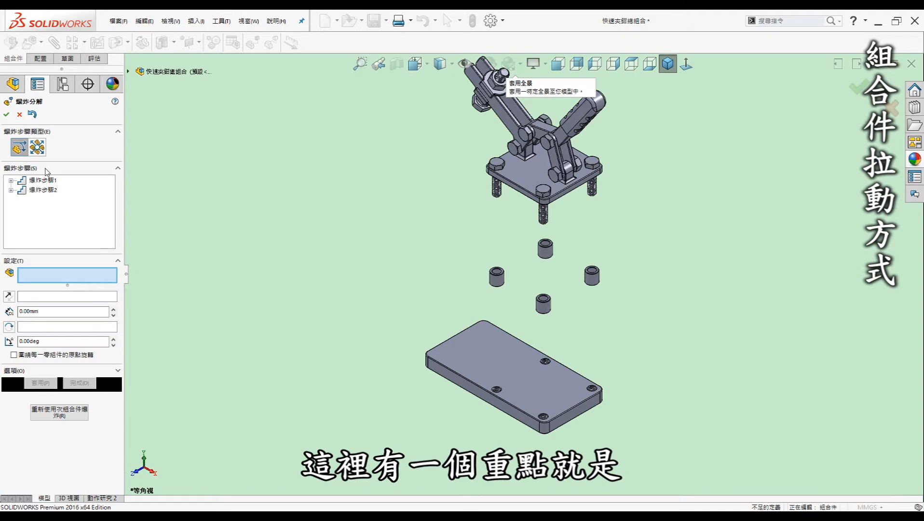
scroll(587, 198, "up", 3)
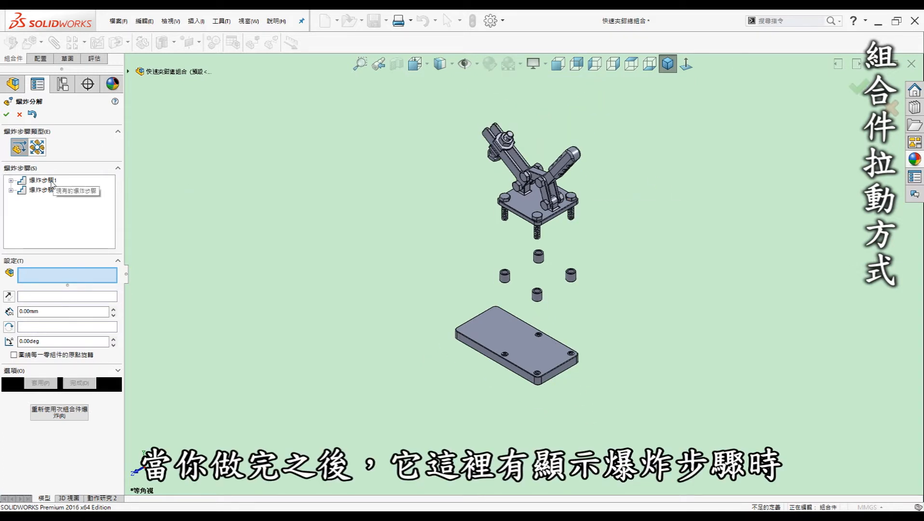
left_click(7, 114)
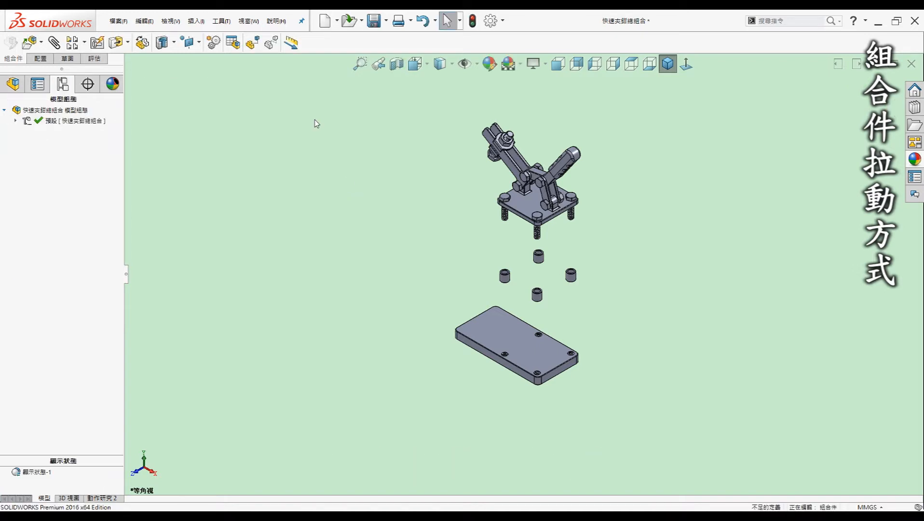
left_click(374, 21)
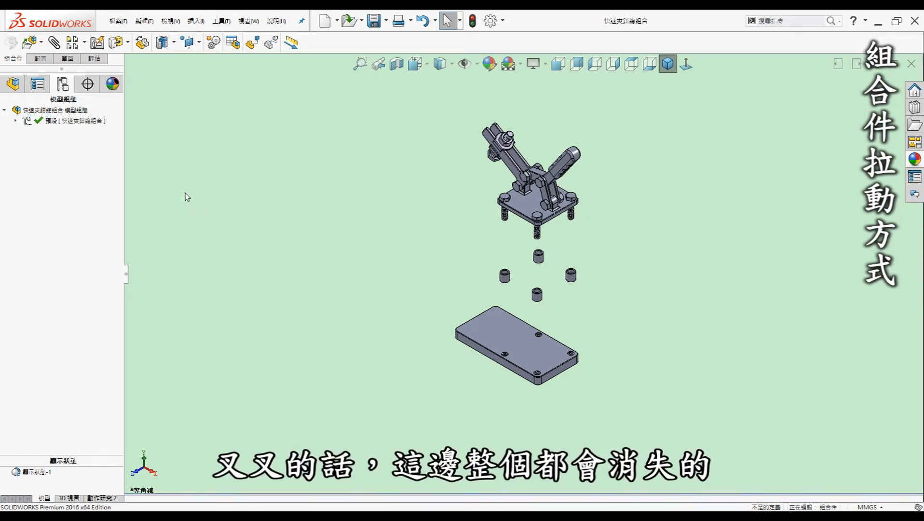
Reopen the exploded view for editing and explode one corner M6x25mm bolt of the top plate upward along Y by about 116 mm.
left_click(16, 121)
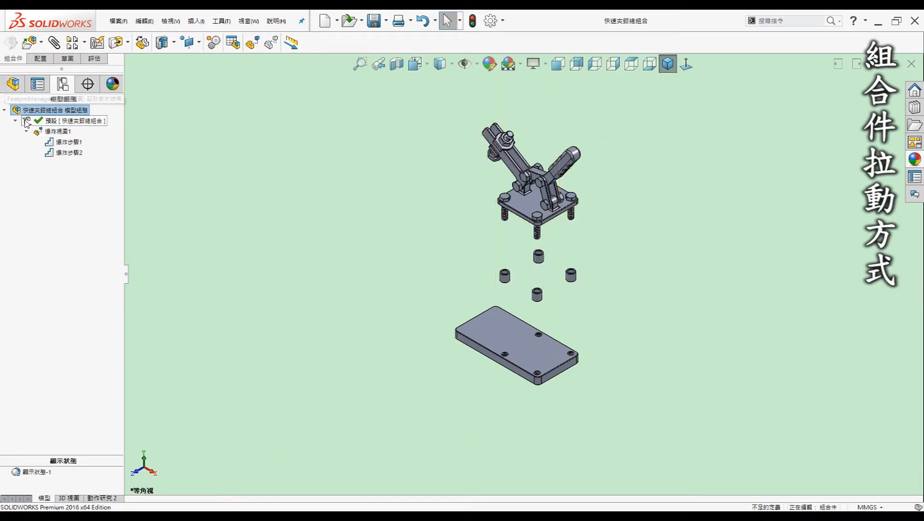
right_click(68, 131)
key("Escape")
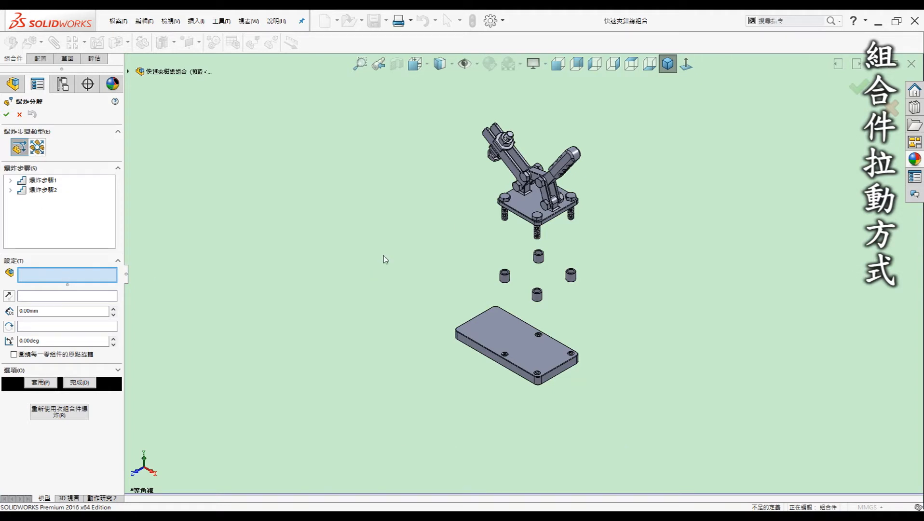
scroll(563, 208, "down", 2)
scroll(612, 209, "down", 1)
left_click(491, 243)
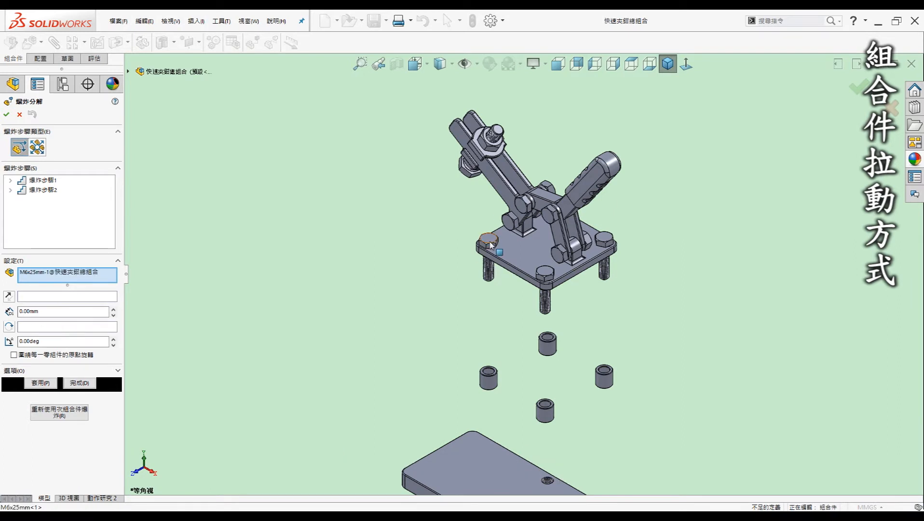
left_click_drag(491, 219, 491, 54)
Edit the corner M6x25mm bolt's explode step to 130 mm travel and 270° rotation, and accept the exploded view.
right_click(42, 199)
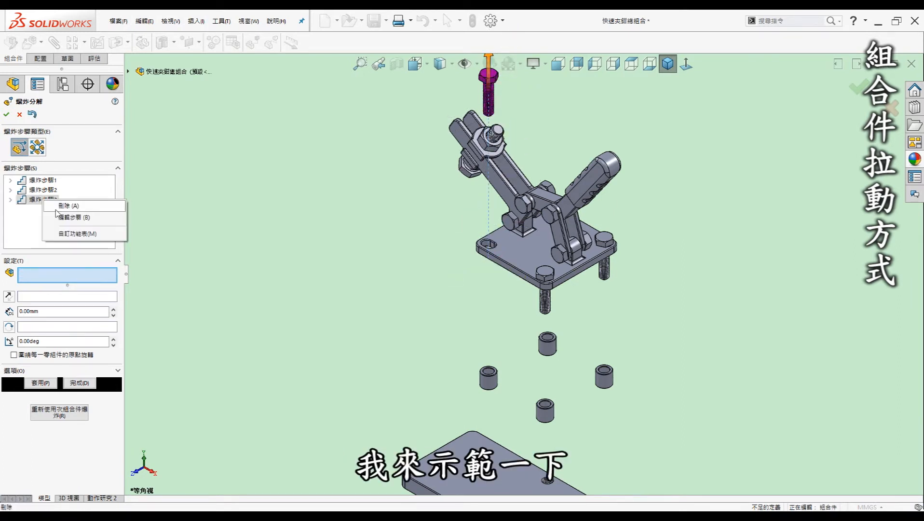
left_click(62, 205)
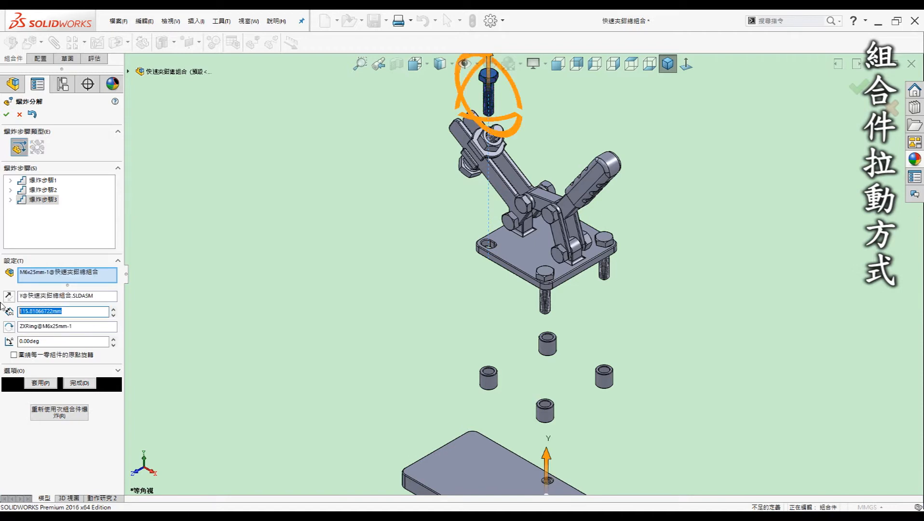
left_click(54, 343)
left_click_drag(54, 343, 1, 332)
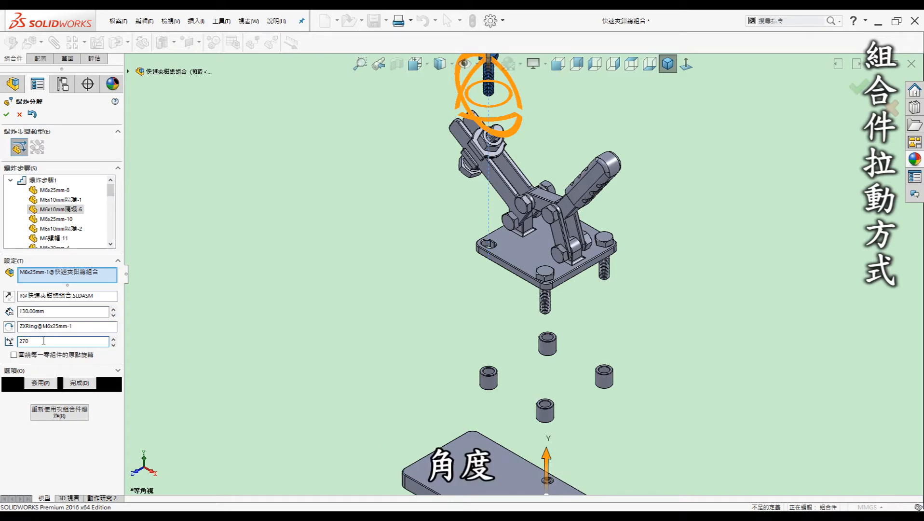
left_click(39, 383)
left_click(87, 385)
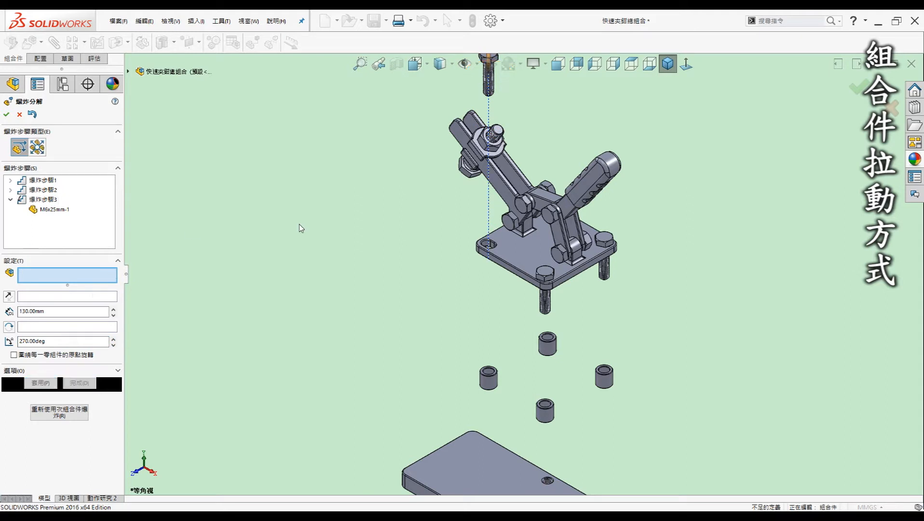
key("f")
scroll(526, 140, "down", 3)
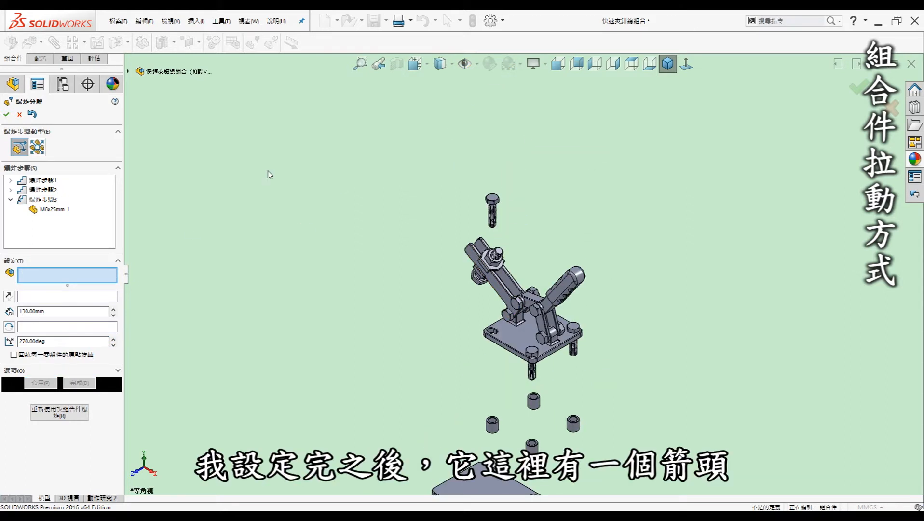
left_click(6, 114)
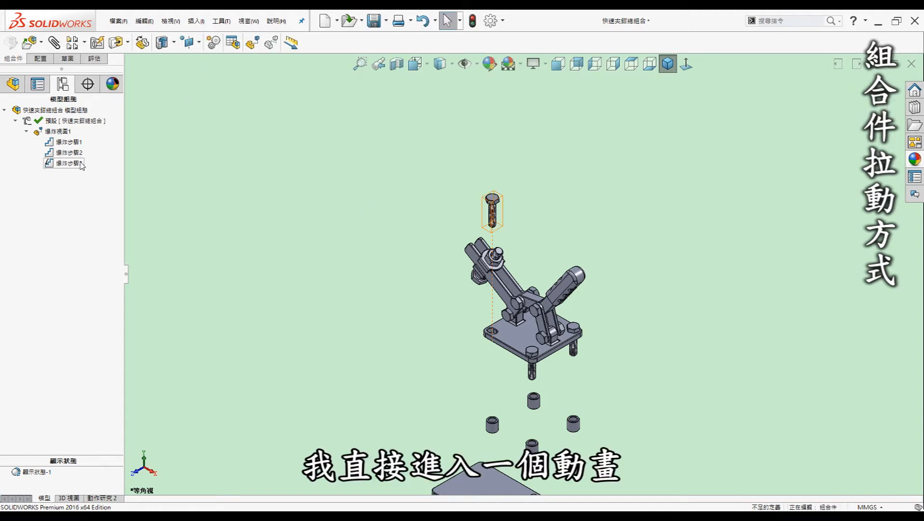
Play the collapse animation of the exploded view to check the bolt's turning motion, and close the animation controller.
scroll(621, 331, "up", 4)
scroll(621, 331, "down", 2)
scroll(452, 215, "down", 1)
scroll(452, 215, "down", 1)
right_click(61, 132)
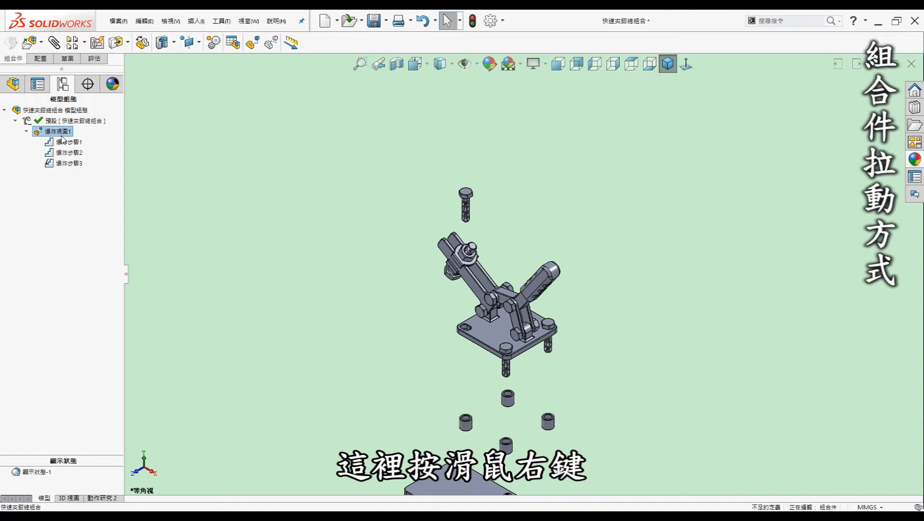
left_click(109, 150)
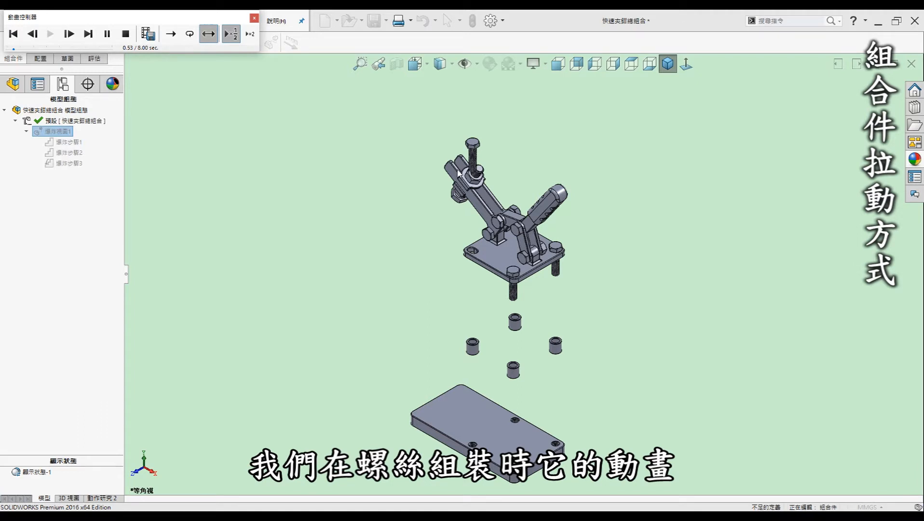
left_click(254, 17)
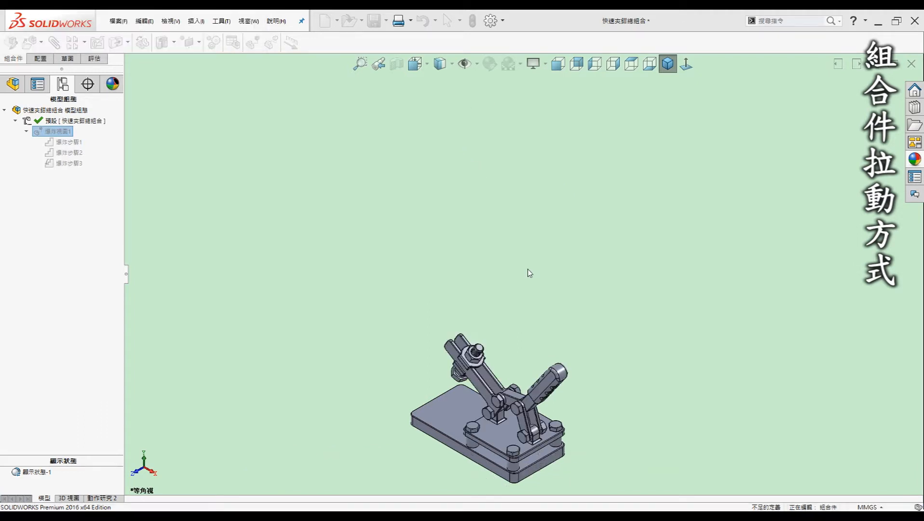
Reopen the exploded view for editing and explode the rear corner M6x25mm bolt upward along Y by 130 mm with 270° rotation.
right_click(57, 133)
left_click(90, 182)
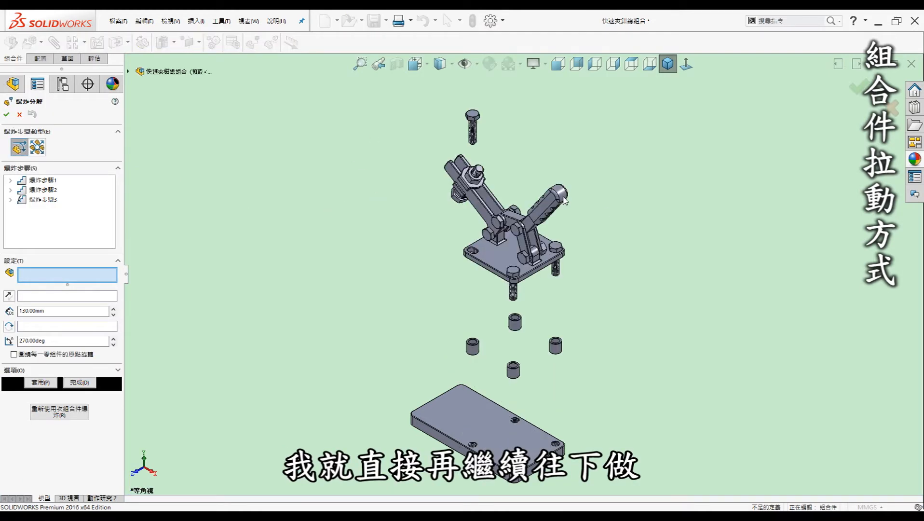
scroll(565, 200, "up", 2)
scroll(525, 189, "down", 2)
middle_click_drag(531, 212, 526, 196)
left_click(495, 312)
left_click_drag(496, 284, 511, 99)
type("130")
double_click(61, 341)
type("270")
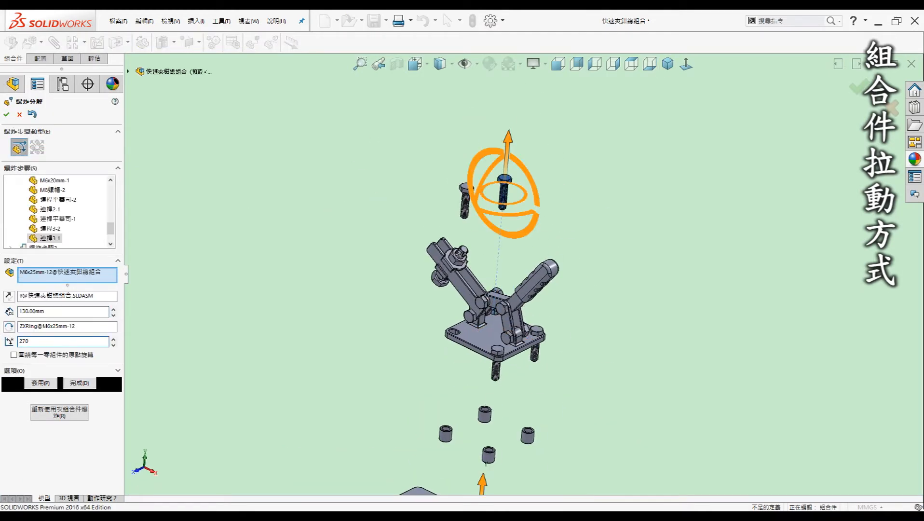
Explode the third corner bolt of the top plate upward along Y by 130 mm with 270° rotation.
left_click(537, 331)
left_click_drag(539, 300, 553, 145)
type("130")
double_click(50, 342)
type("270")
Explode the last remaining corner bolt of the top plate upward along Y with 270° rotation and finish its step.
left_click(501, 353)
left_click_drag(499, 321, 513, 166)
left_click(61, 256)
double_click(50, 341)
type("270")
left_click(79, 383)
Explode the first M6 nut of the clamp linkage backward along Z by 110 mm with 270° rotation.
middle_click_drag(511, 270, 569, 294)
left_click(668, 63)
left_click(536, 222)
left_click_drag(505, 246, 564, 210)
type("1")
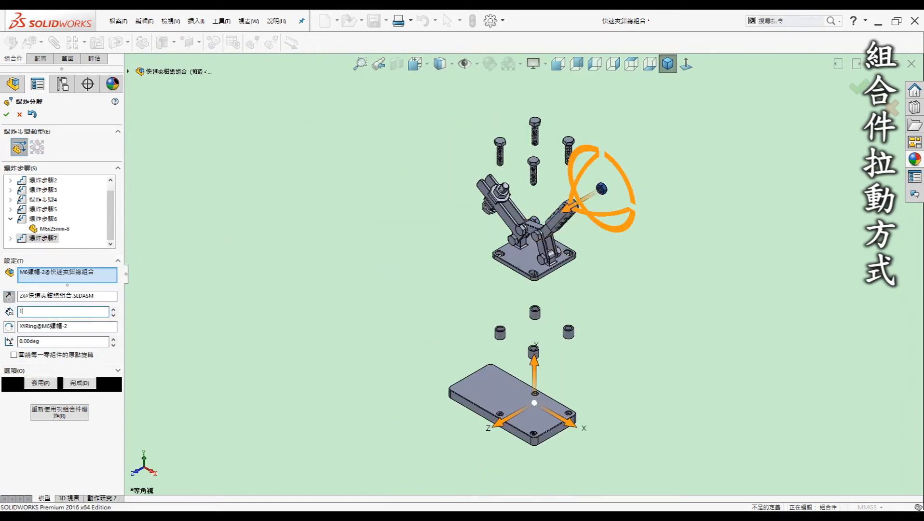
type("10")
double_click(50, 342)
type("270")
left_click(80, 383)
Explode the second M6 linkage nut backward along Z by 110 mm with 270° rotation.
left_click(559, 251)
left_click_drag(524, 271, 614, 240)
double_click(43, 311)
type("110")
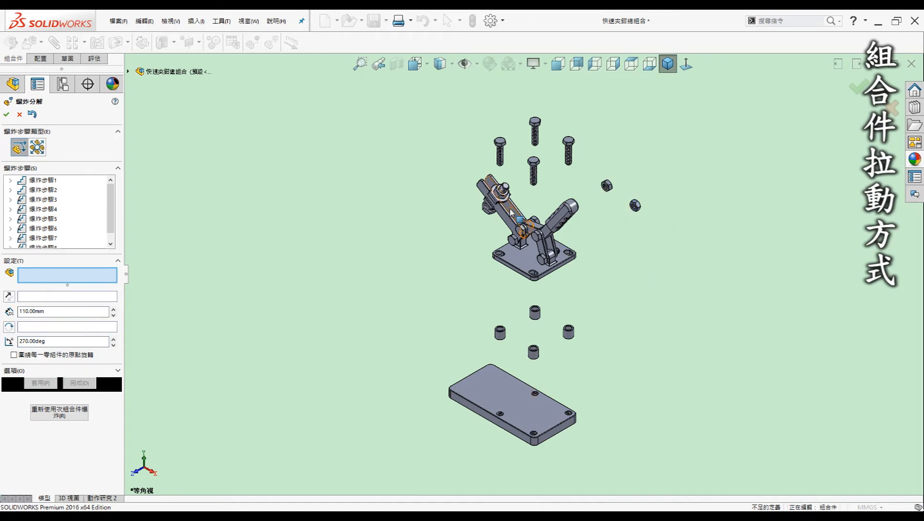
Explode the third M6 linkage nut backward along Z by 110 mm with 270° rotation and finish its step.
left_click(492, 256)
left_click_drag(456, 269, 581, 208)
left_click_drag(65, 311, 2, 312)
type("110")
left_click_drag(49, 341, 5, 342)
type("270")
left_click(79, 383)
Explode the fourth M6 linkage nut along Z by 110 mm with 270° rotation, restore the isometric view and accept the exploded view.
middle_click_drag(622, 271, 546, 263)
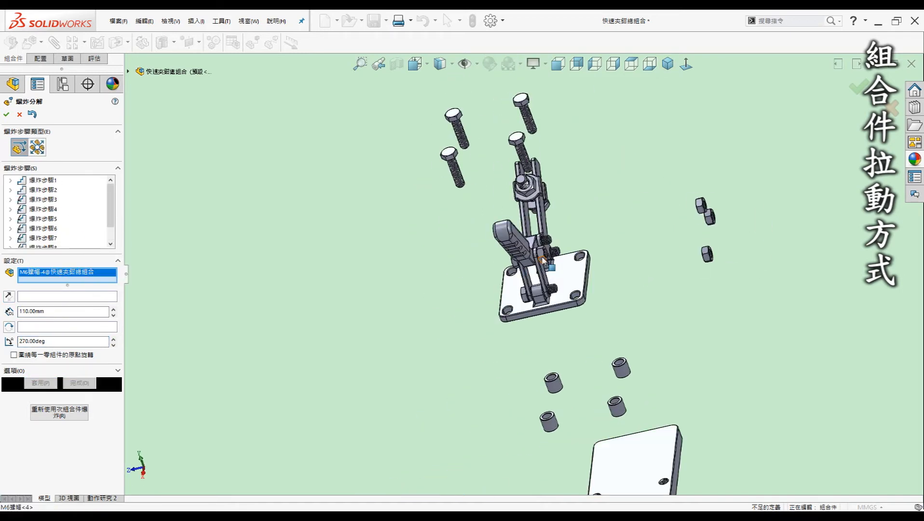
left_click(543, 259)
left_click_drag(524, 269, 632, 223)
right_click(54, 240)
left_click(77, 246)
type("270")
left_click(79, 383)
left_click(668, 64)
left_click(7, 114)
Reopen the exploded view for editing, select the handle grip and clear its default Z explode direction.
right_click(48, 129)
left_click(72, 150)
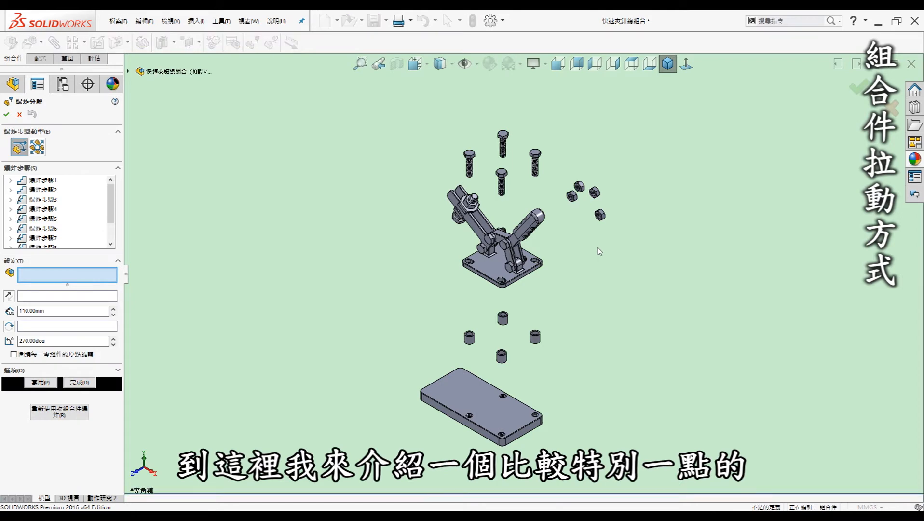
middle_click_drag(507, 248, 562, 229)
scroll(572, 216, "down", 5)
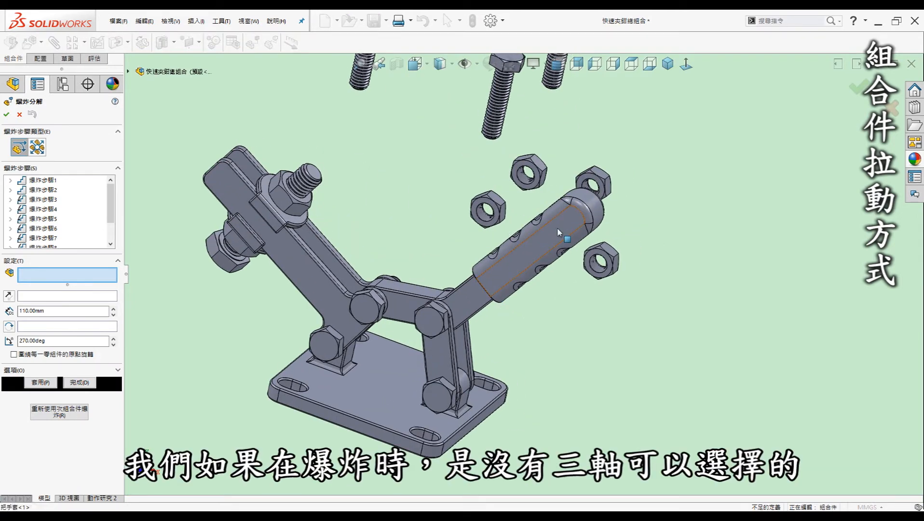
left_click(558, 231)
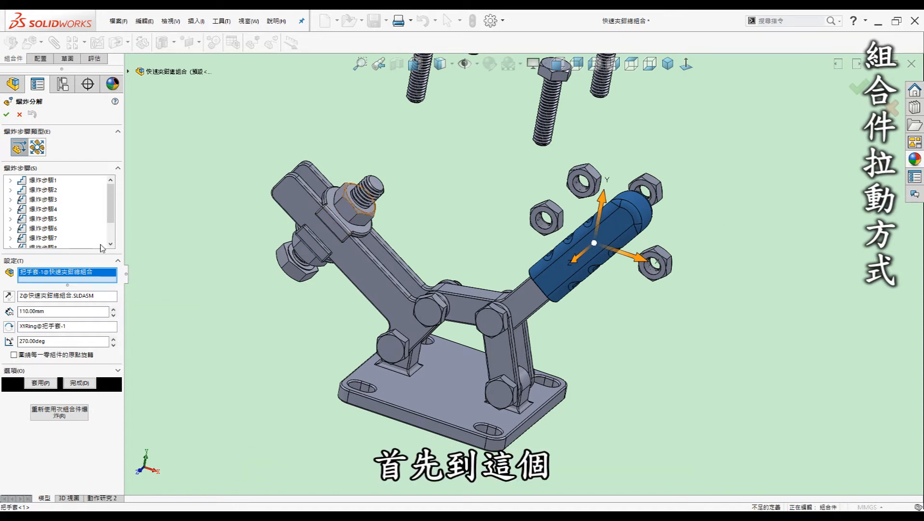
left_click(45, 298)
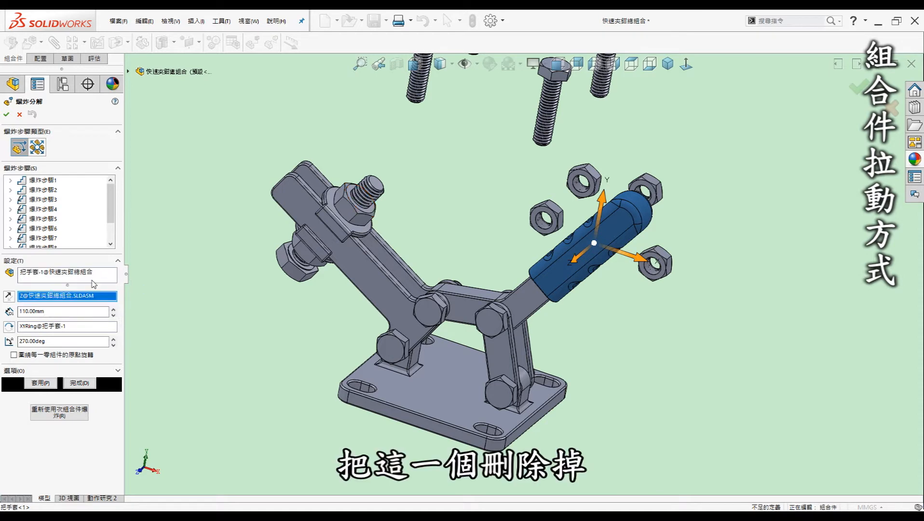
key("Delete")
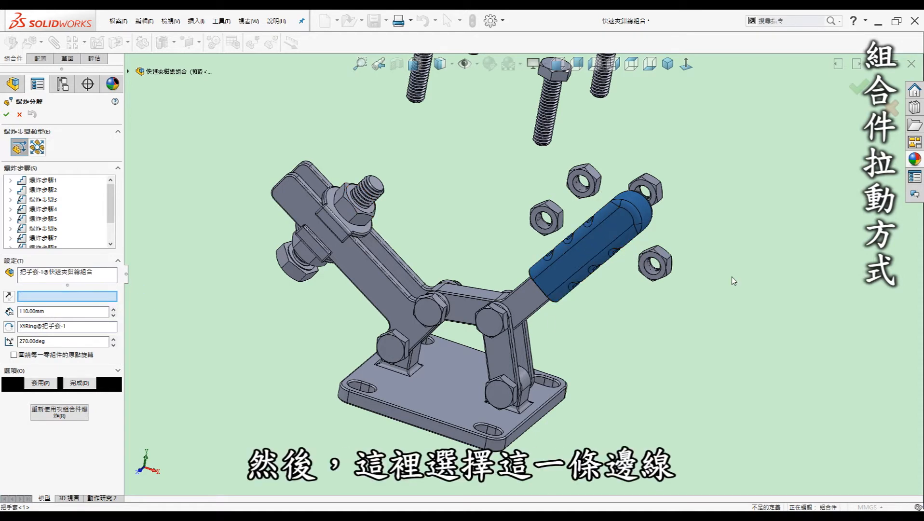
Use the handle link's straight edge as the explode direction and pull the grip outward off the end of the handle.
scroll(545, 269, "down", 4)
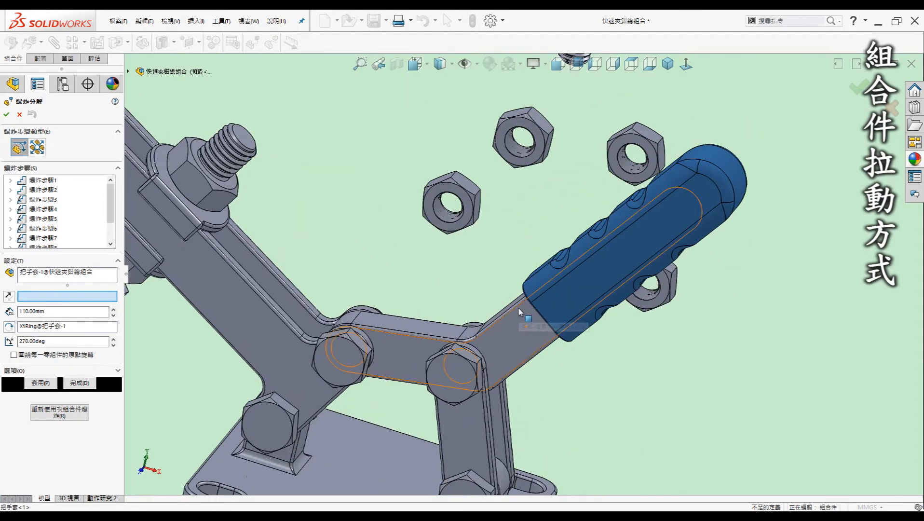
left_click(520, 312)
scroll(714, 268, "up", 5)
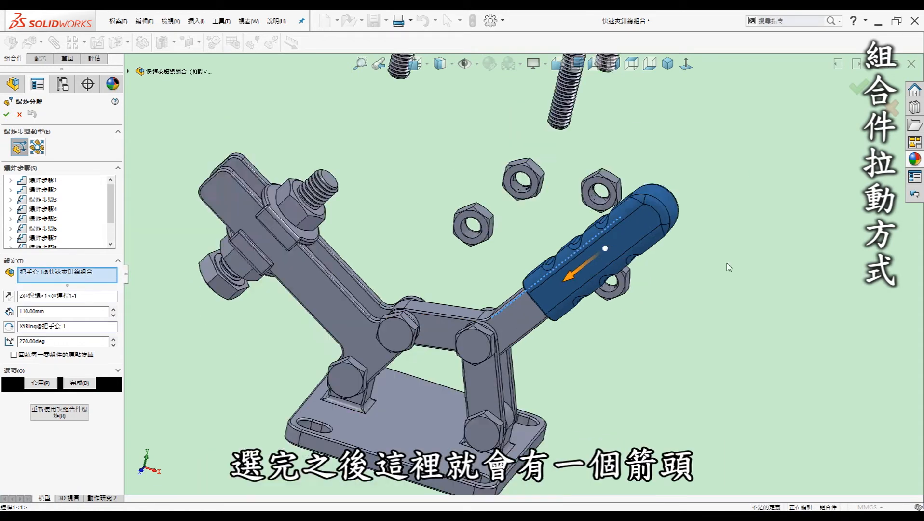
middle_click_drag(700, 271, 570, 267)
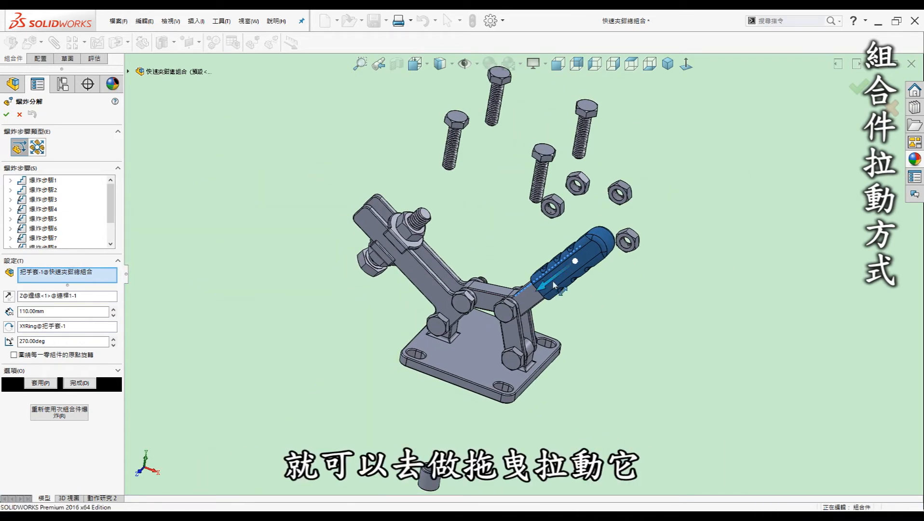
left_click_drag(629, 240, 739, 167)
left_click_drag(749, 157, 749, 156)
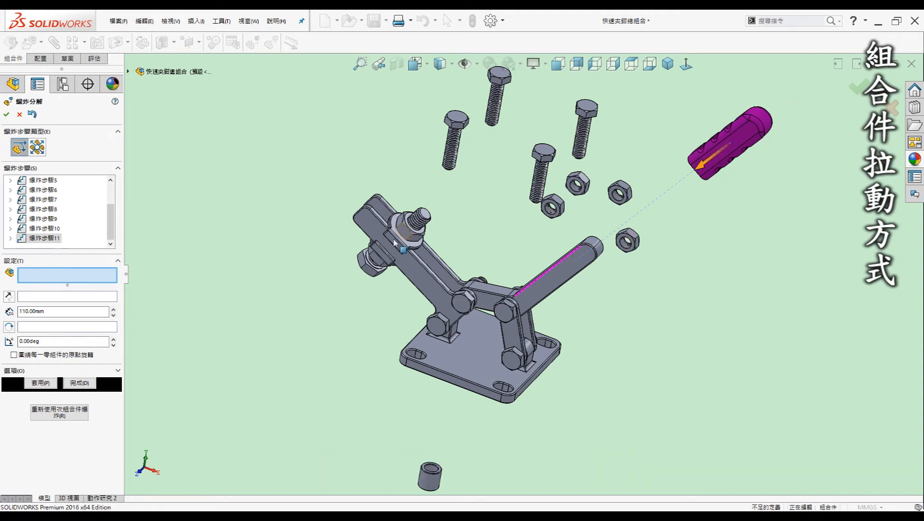
Explode the M8x40mm bolt out of the clamp arm by about 63 mm, using the flat washer's round face as direction.
middle_click_drag(507, 269, 527, 274)
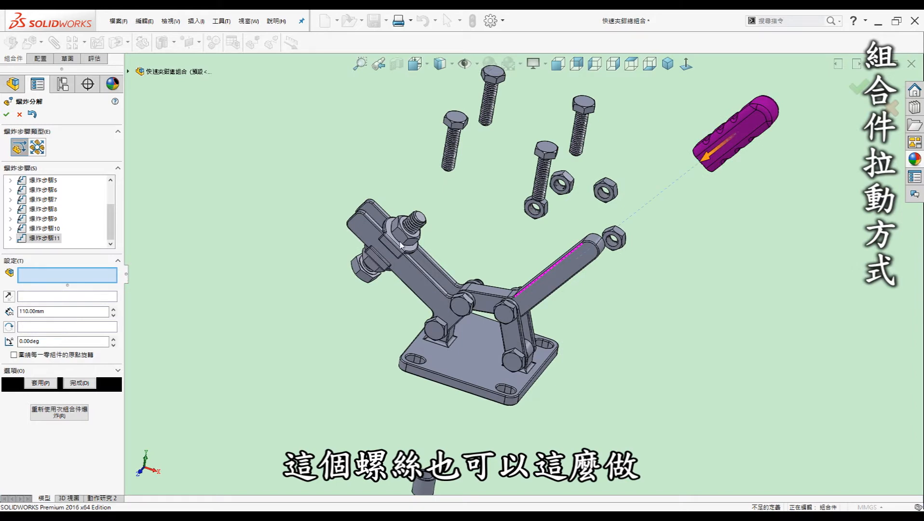
left_click(420, 222)
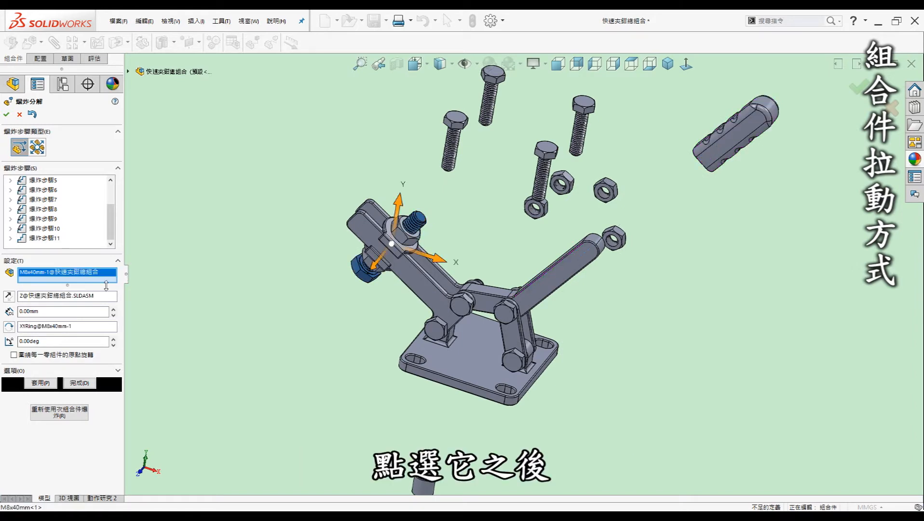
left_click(80, 296)
key("Delete")
scroll(386, 263, "up", 8)
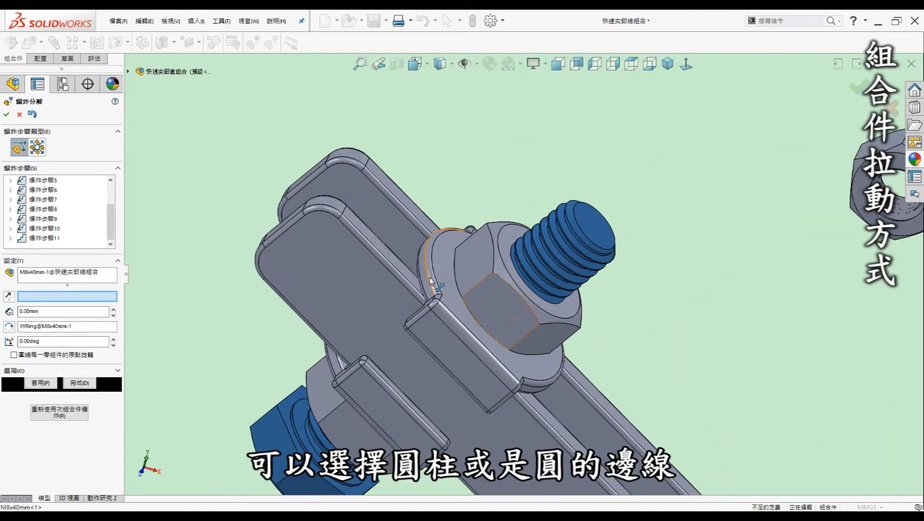
left_click(439, 273)
scroll(554, 257, "down", 2)
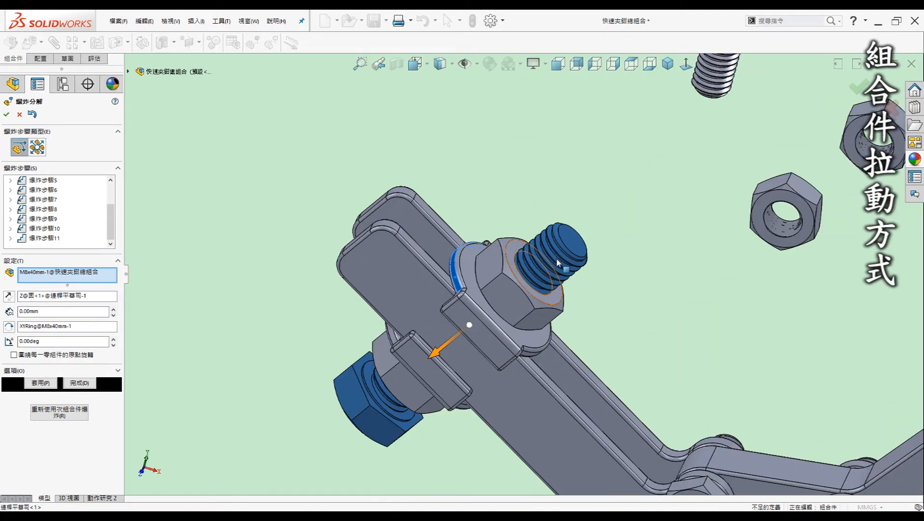
scroll(554, 258, "down", 4)
left_click_drag(554, 322, 460, 397)
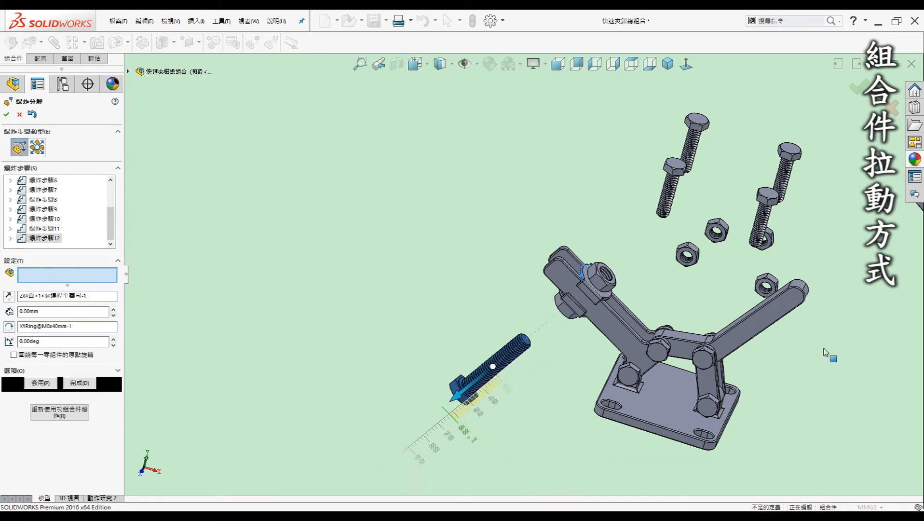
scroll(825, 354, "down", 4)
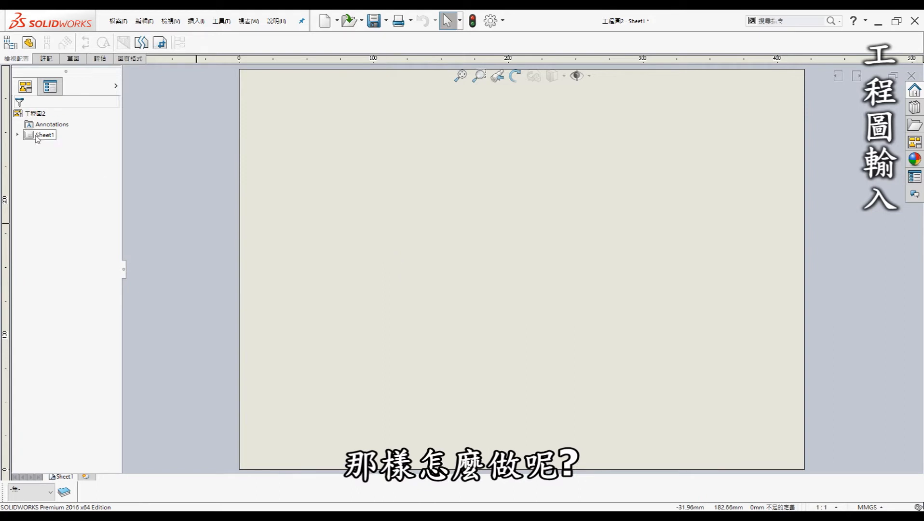
Insert an isometric model view of the clamp assembly in the middle of Sheet1 and show it in its exploded state.
left_click(32, 46)
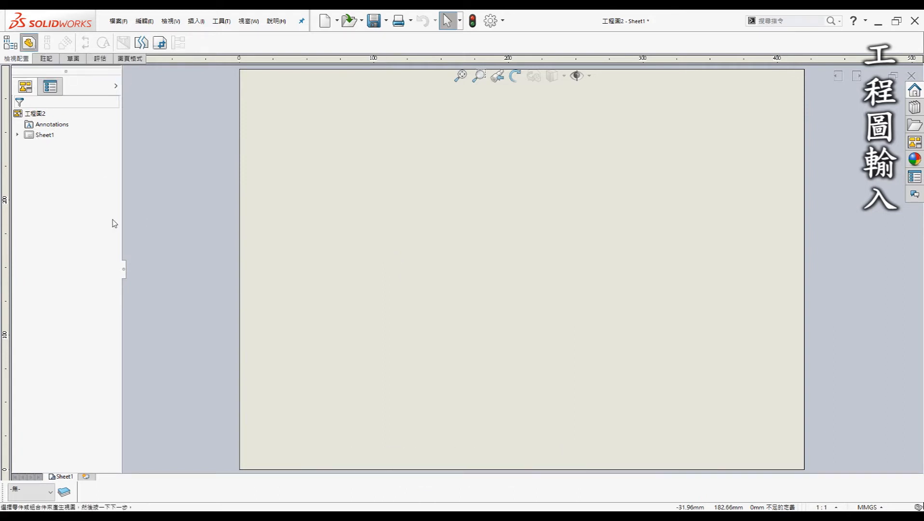
double_click(72, 187)
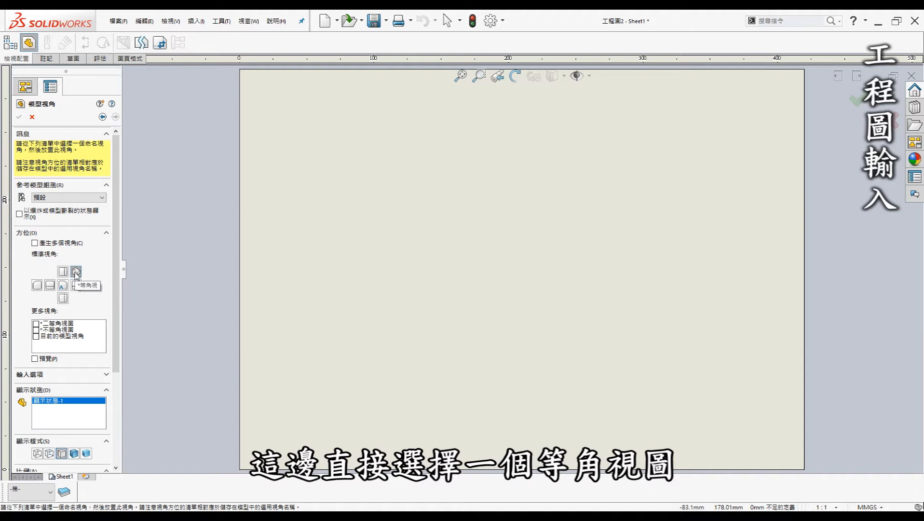
left_click(516, 300)
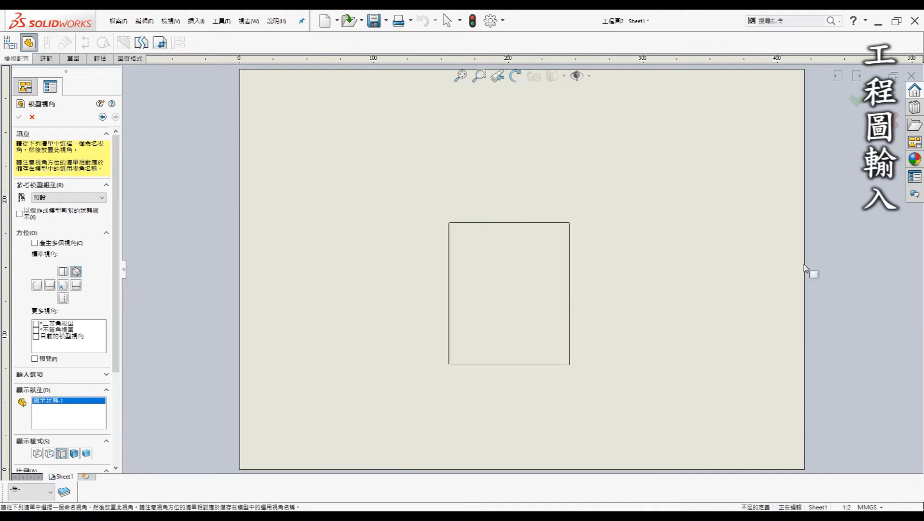
key("Escape")
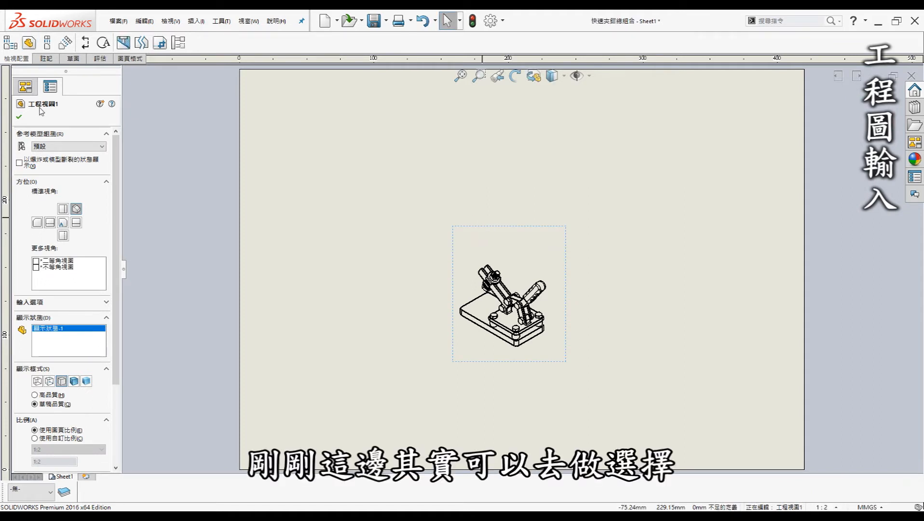
left_click(56, 147)
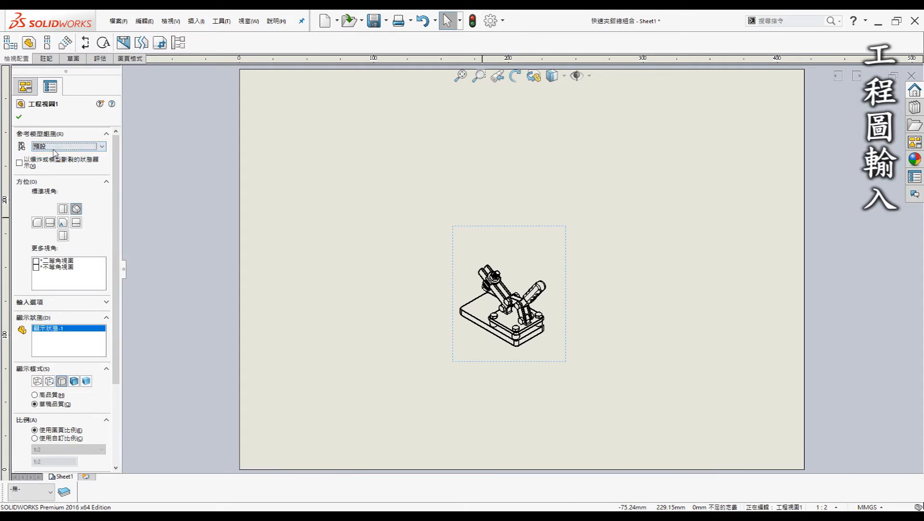
left_click(25, 167)
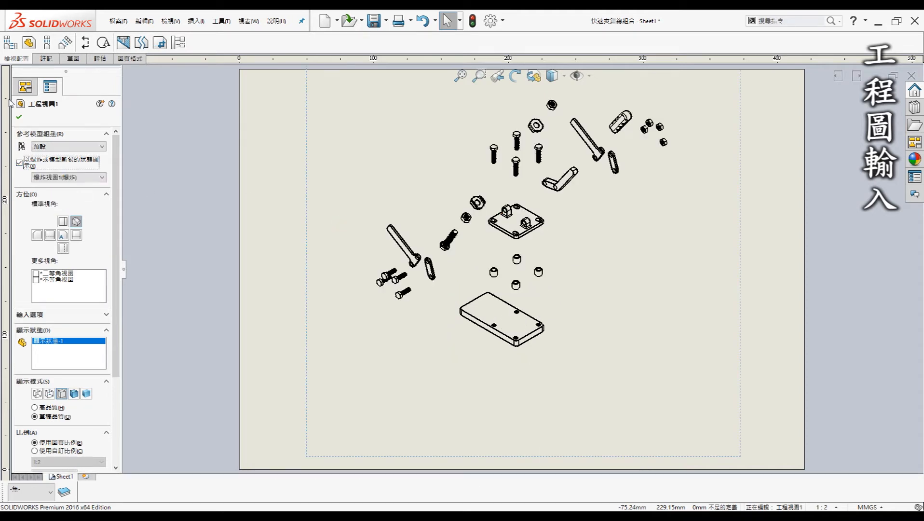
Accept the drawing view's settings and move the exploded view down towards the middle of the sheet.
left_click(20, 117)
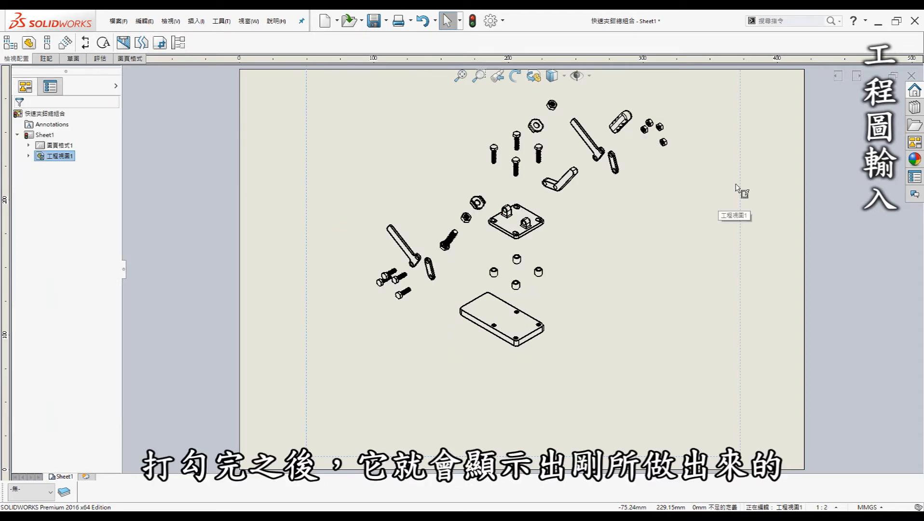
left_click_drag(742, 186, 748, 245)
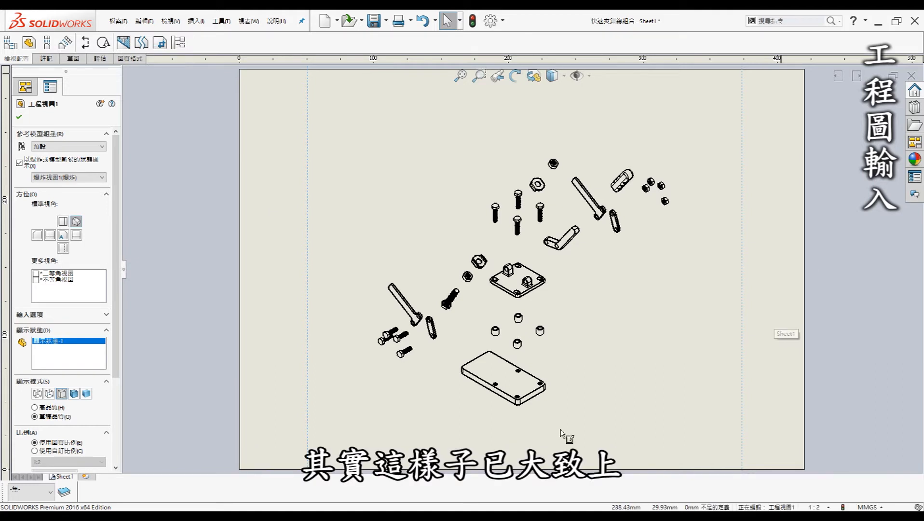
left_click_drag(746, 269, 754, 261)
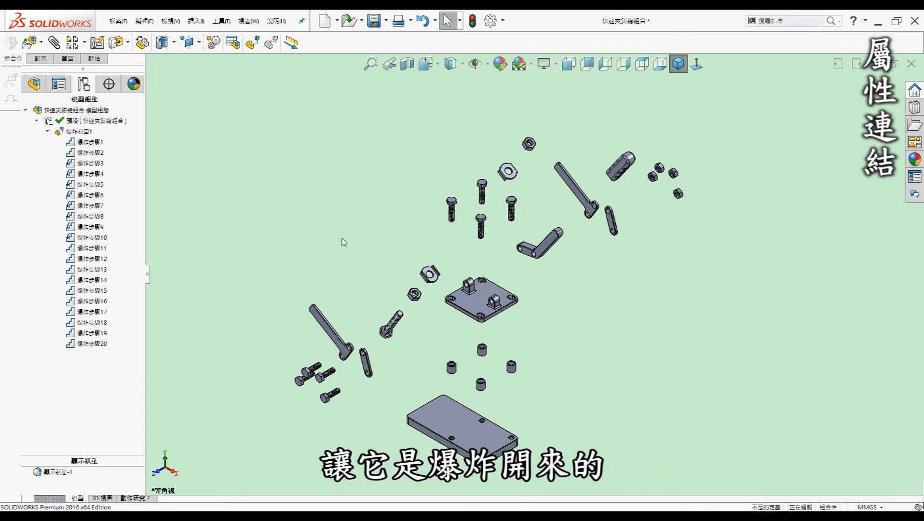
Start an explode line sketch in the assembly and connect the M6x25mm bolt's round head edge to the matching base plate hole.
left_click(264, 49)
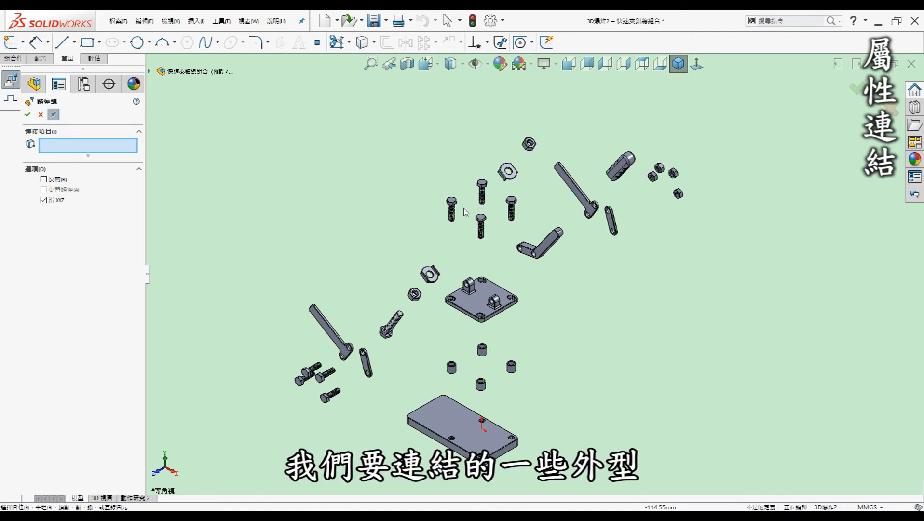
scroll(464, 210, "up", 10)
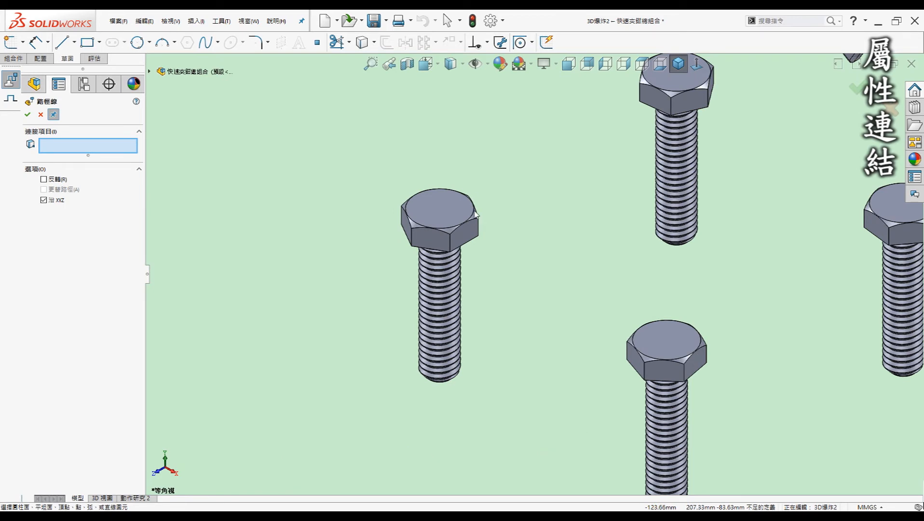
left_click(475, 217)
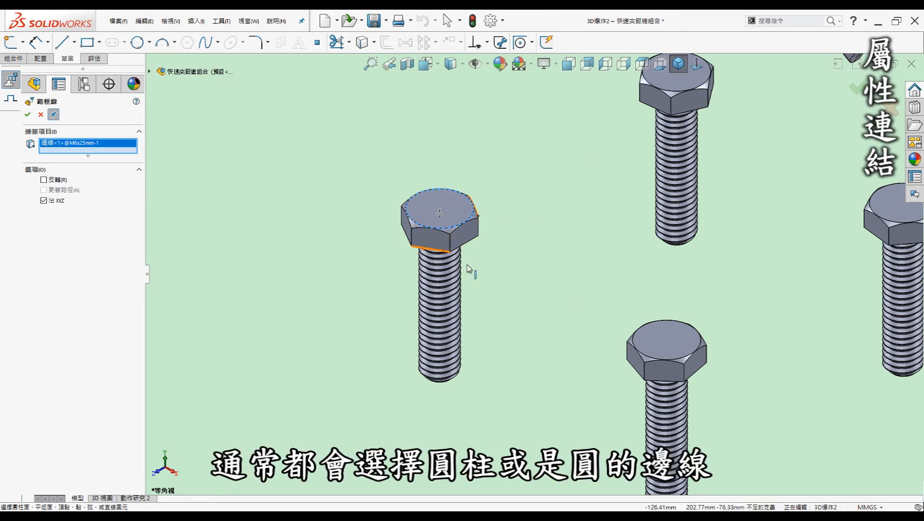
scroll(527, 317, "down", 4)
scroll(508, 306, "down", 3)
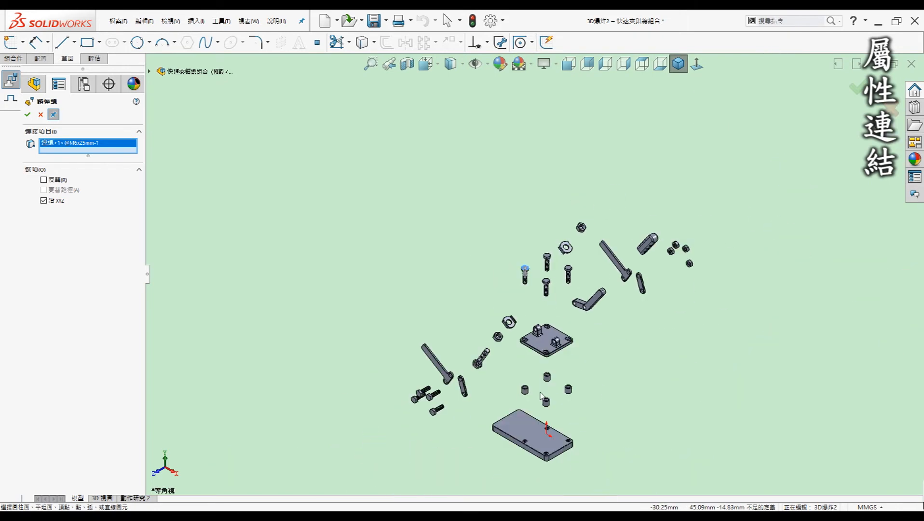
scroll(533, 418, "up", 6)
scroll(533, 418, "up", 5)
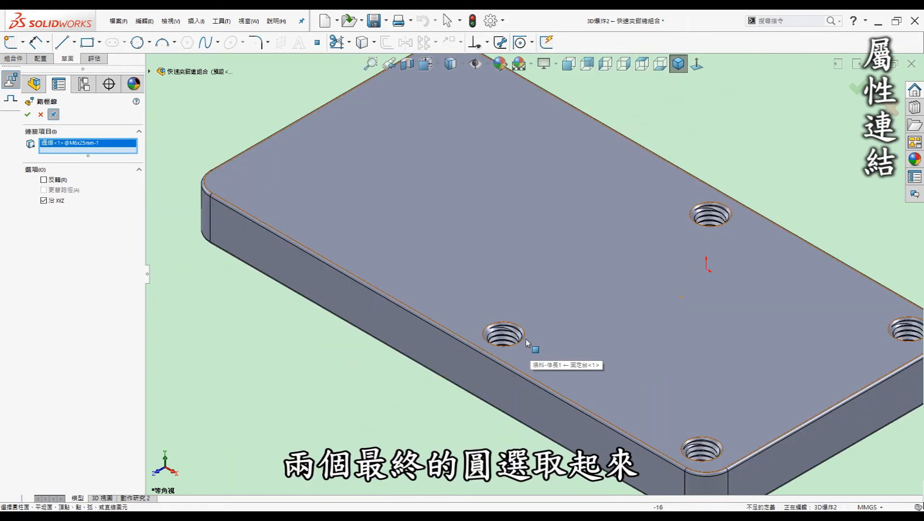
left_click(525, 339)
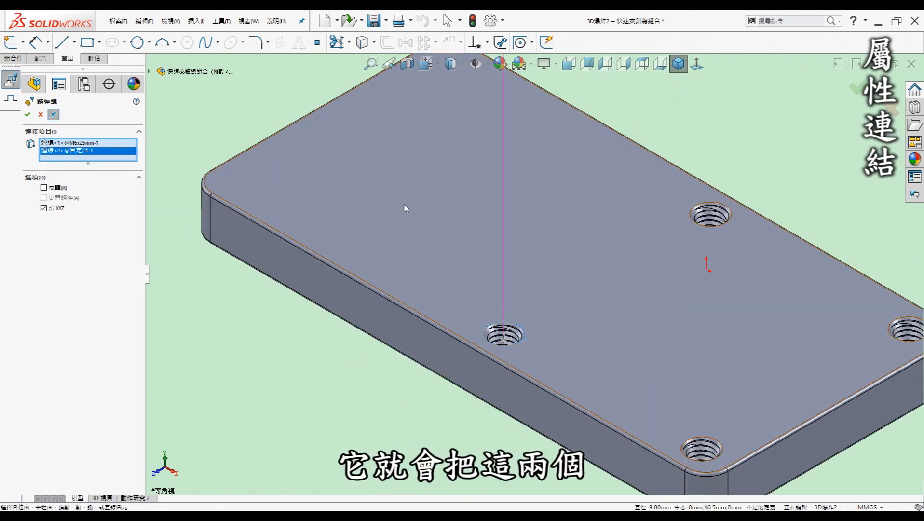
scroll(531, 188, "down", 8)
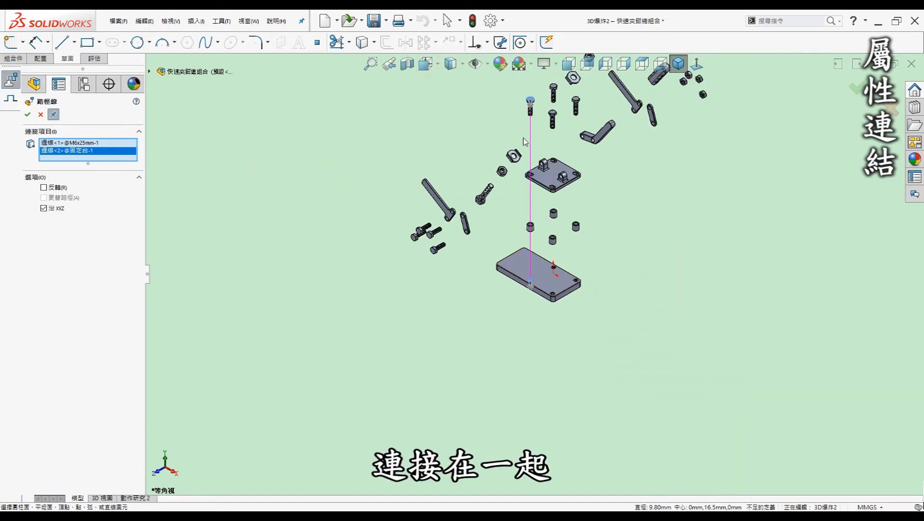
left_click(30, 117)
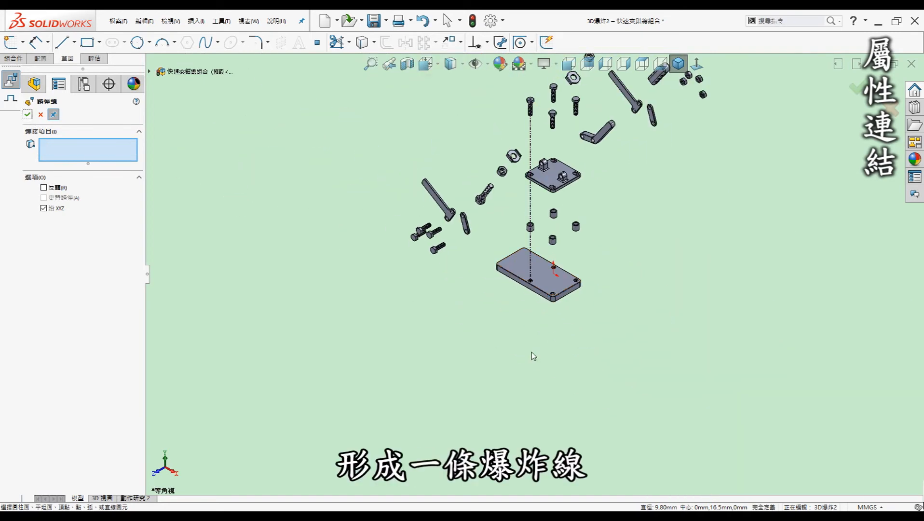
Add an explode line from the round edge under the M8x40mm bolt's head to the round face edge of the far M8 nut.
scroll(544, 177, "down", 5)
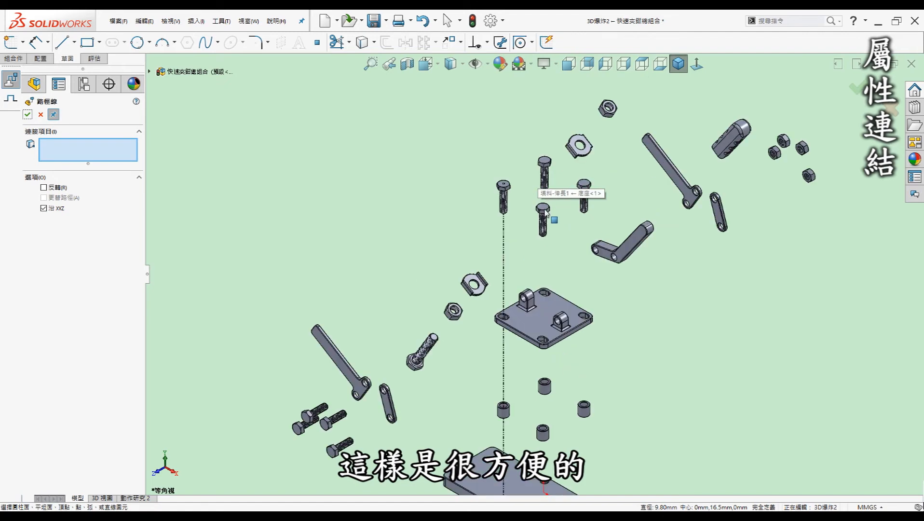
scroll(431, 357, "down", 5)
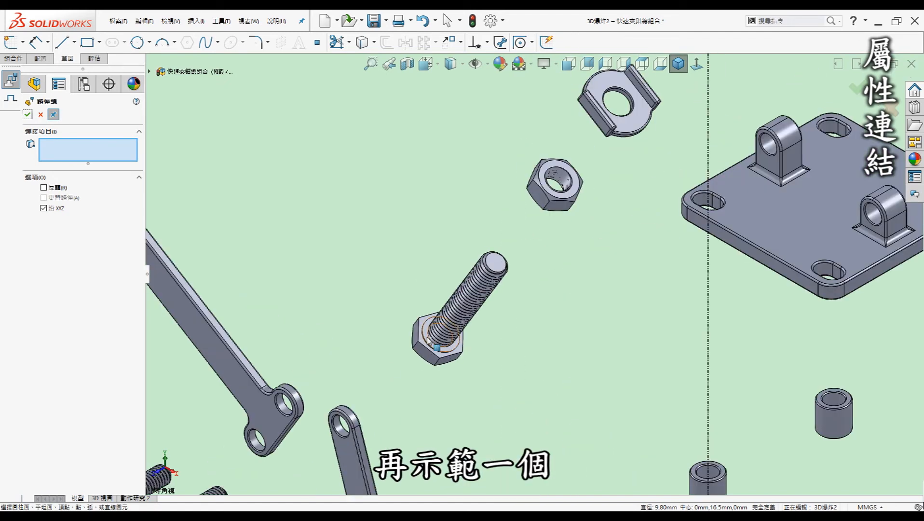
left_click(428, 341)
scroll(533, 271, "up", 3)
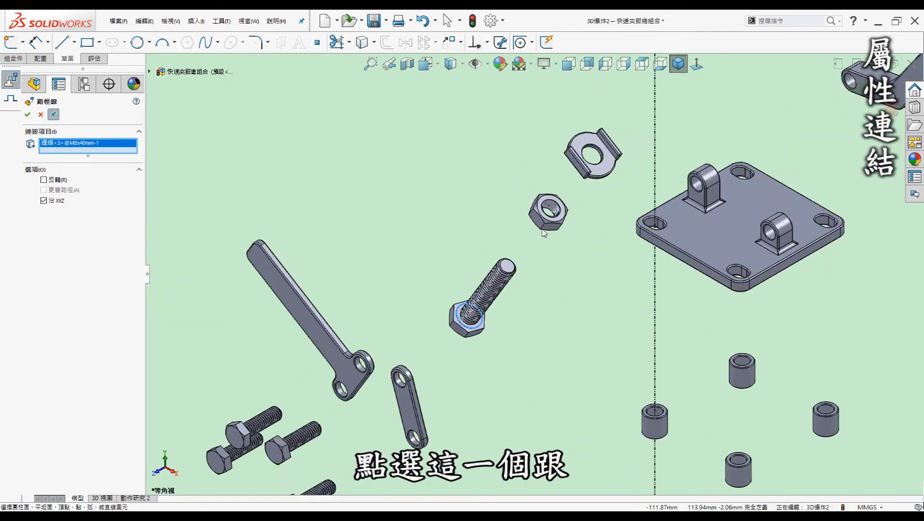
scroll(544, 234, "up", 5)
scroll(620, 167, "down", 3)
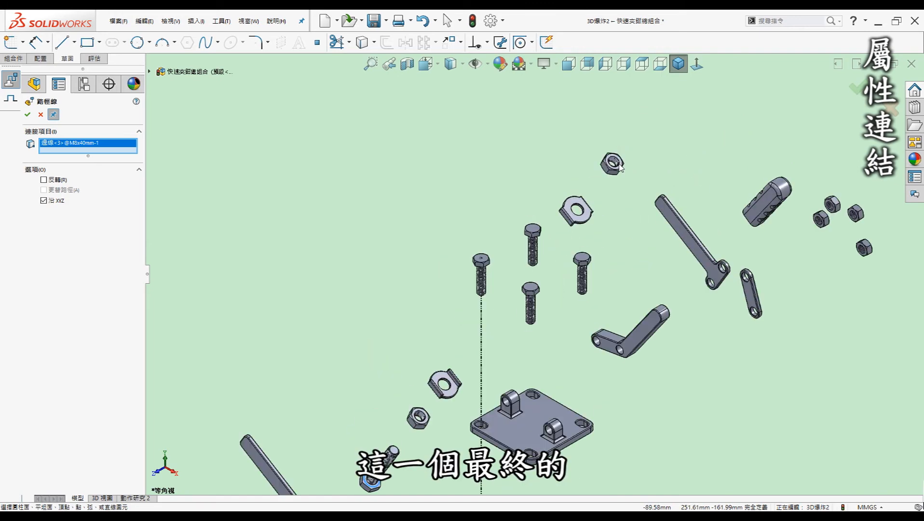
scroll(620, 167, "down", 5)
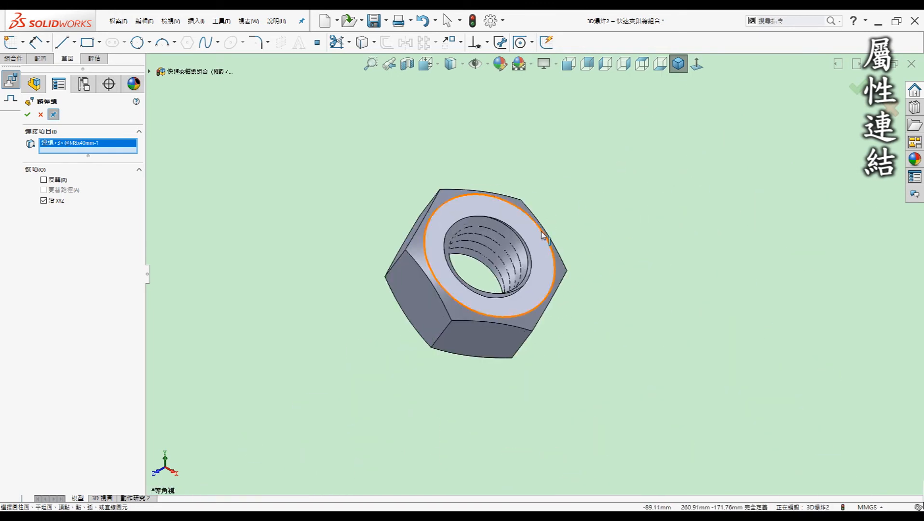
left_click(543, 235)
scroll(545, 234, "up", 5)
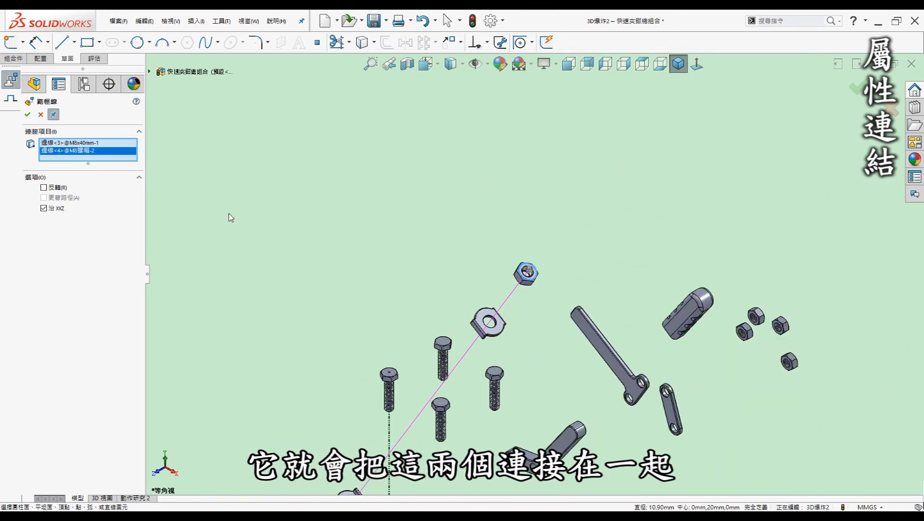
left_click(29, 115)
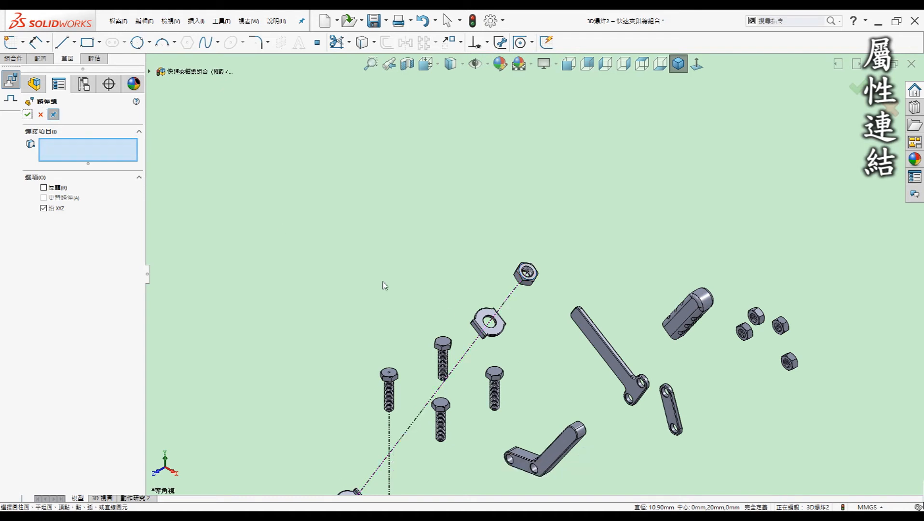
Leave the route line command and draw a 3D sketch line from the bent clamp arm's free end to the handle grip's rounded end.
scroll(459, 313, "up", 4)
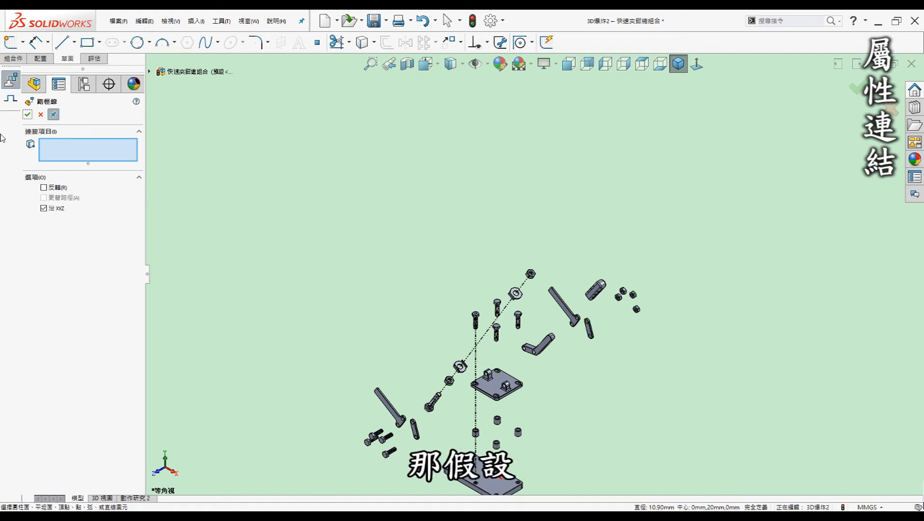
scroll(559, 318, "down", 2)
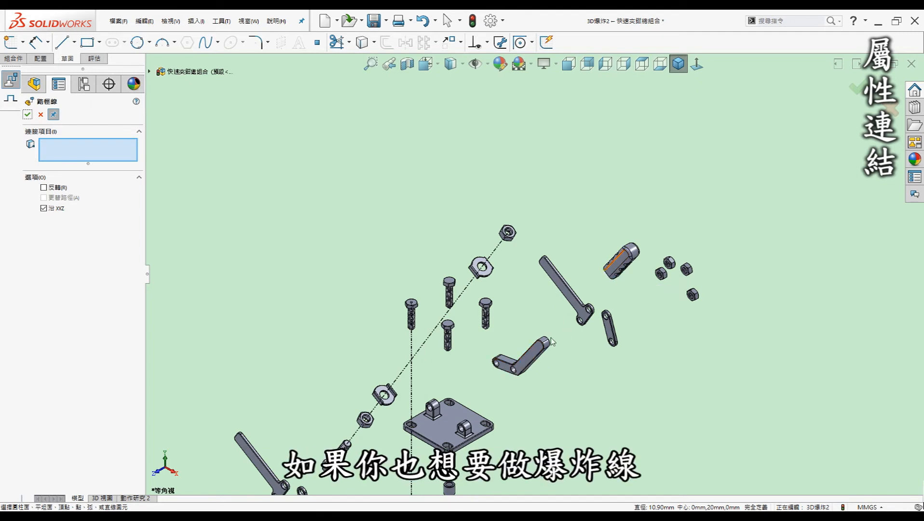
left_click(41, 114)
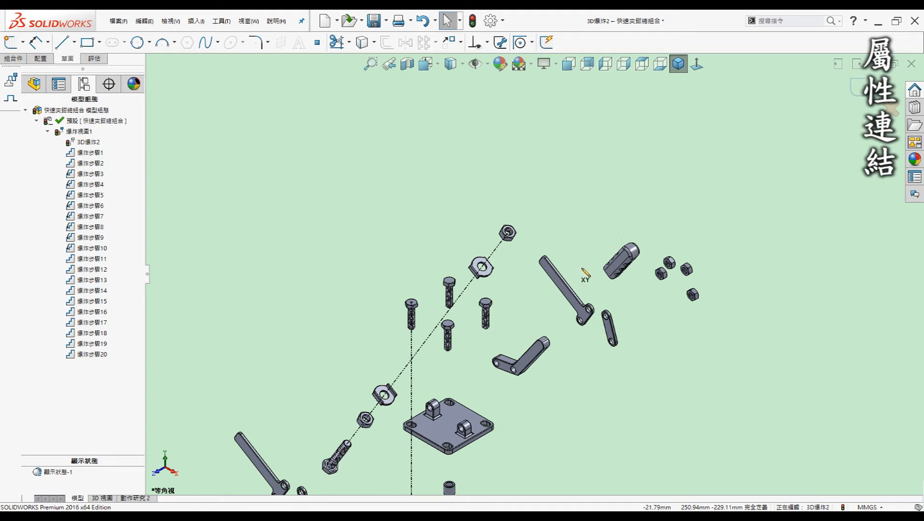
left_click(546, 341)
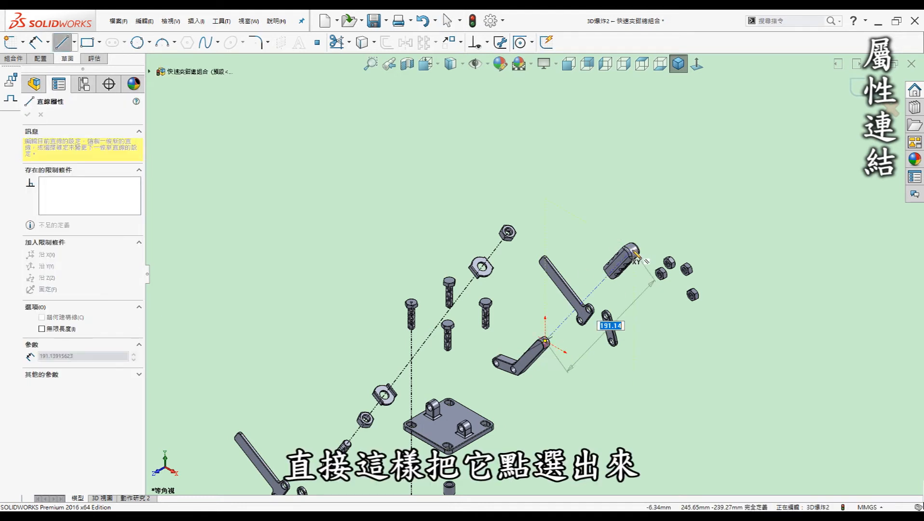
left_click(633, 250)
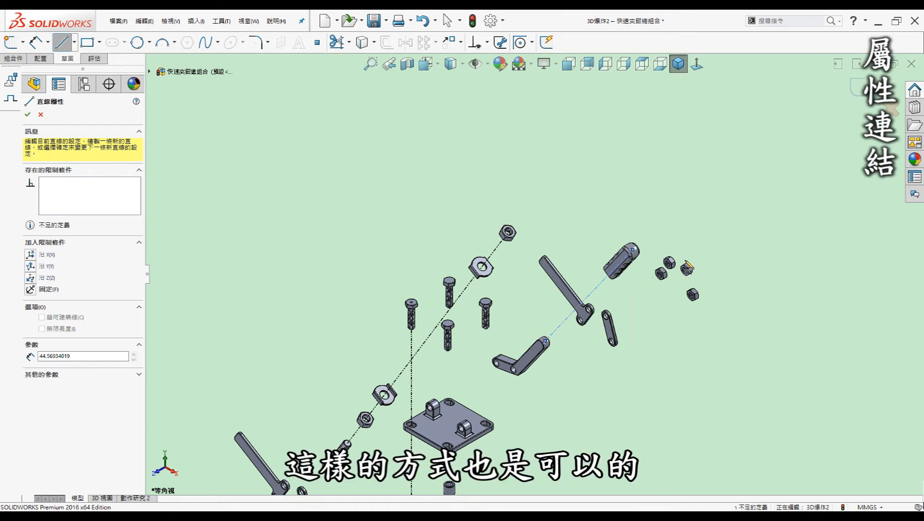
key("Escape")
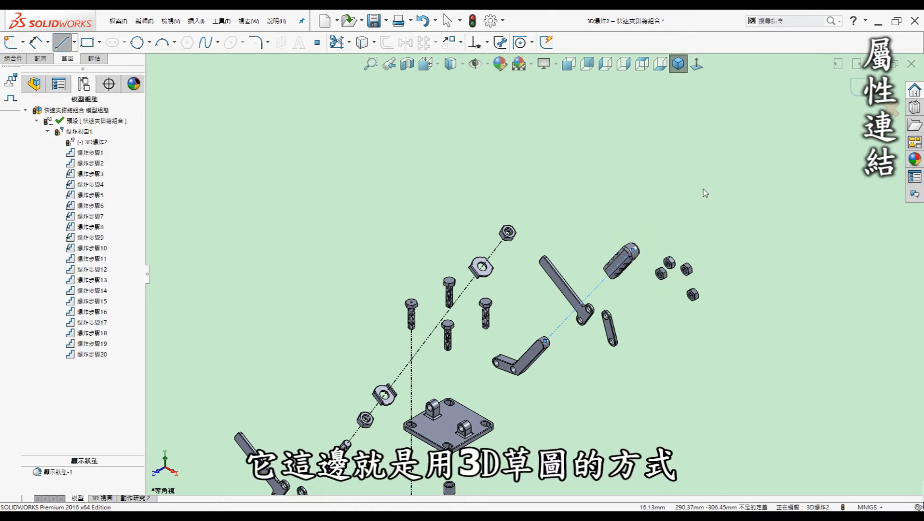
left_click(676, 325)
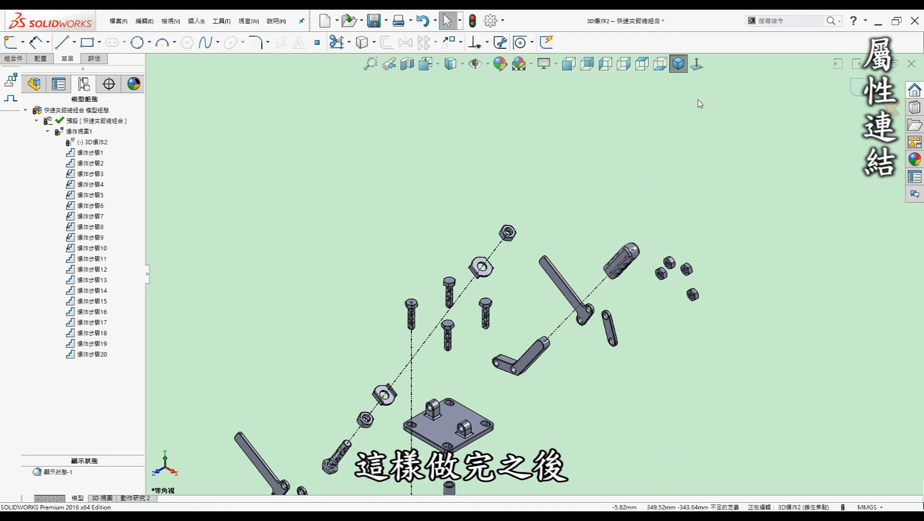
Exit the explode line sketch, clear its selection and save the assembly.
scroll(612, 216, "up", 3)
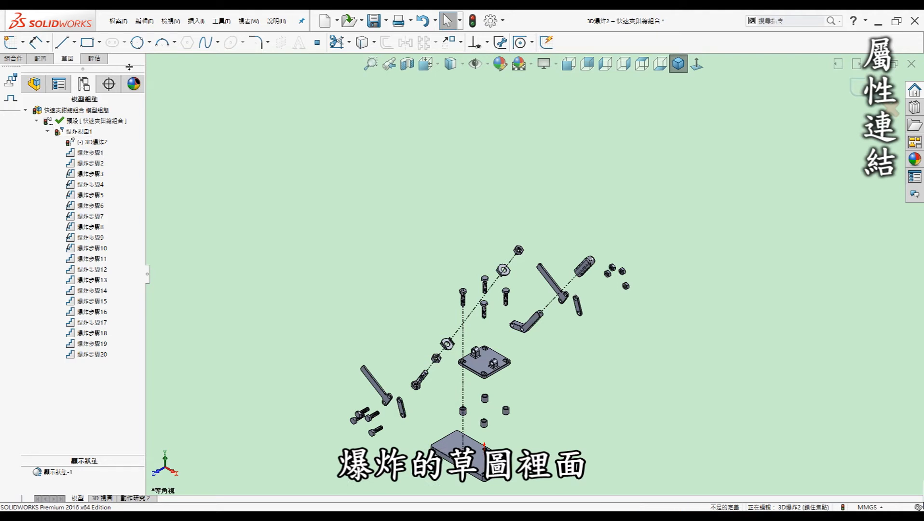
scroll(534, 243, "up", 3)
scroll(509, 342, "down", 2)
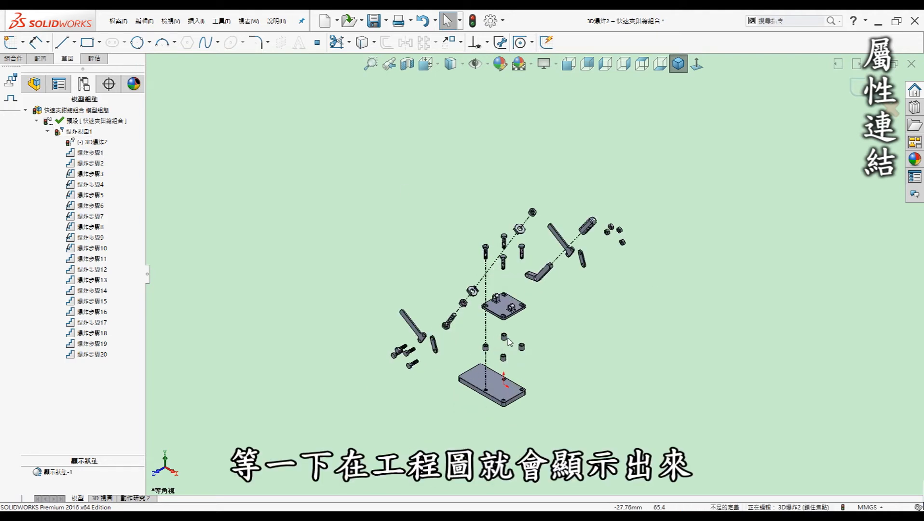
scroll(509, 341, "down", 2)
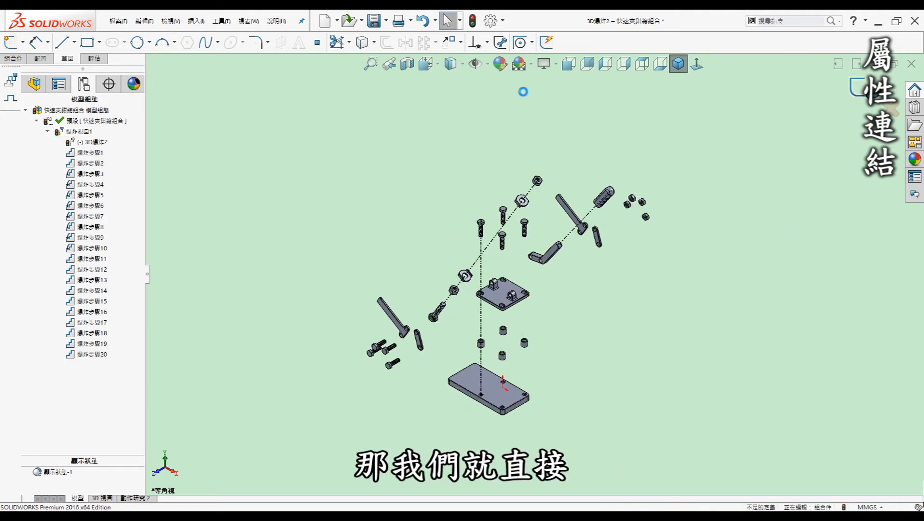
left_click(860, 88)
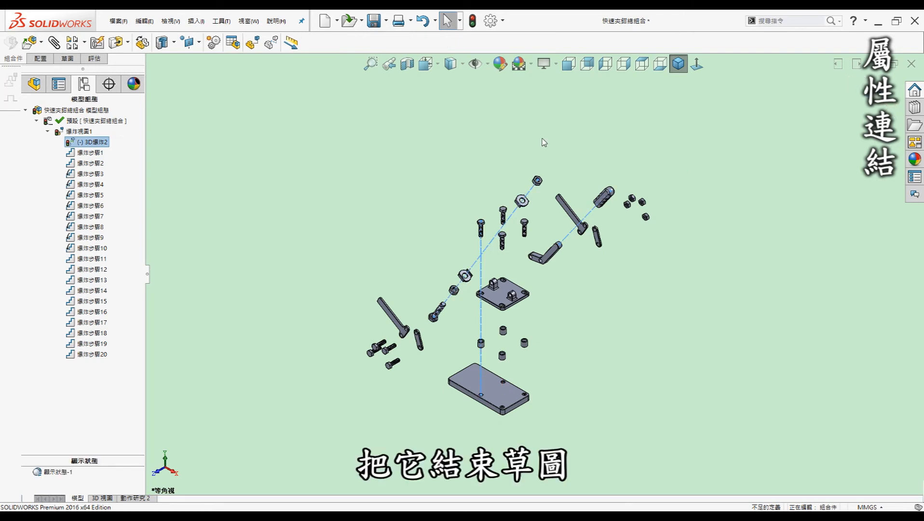
left_click(544, 142)
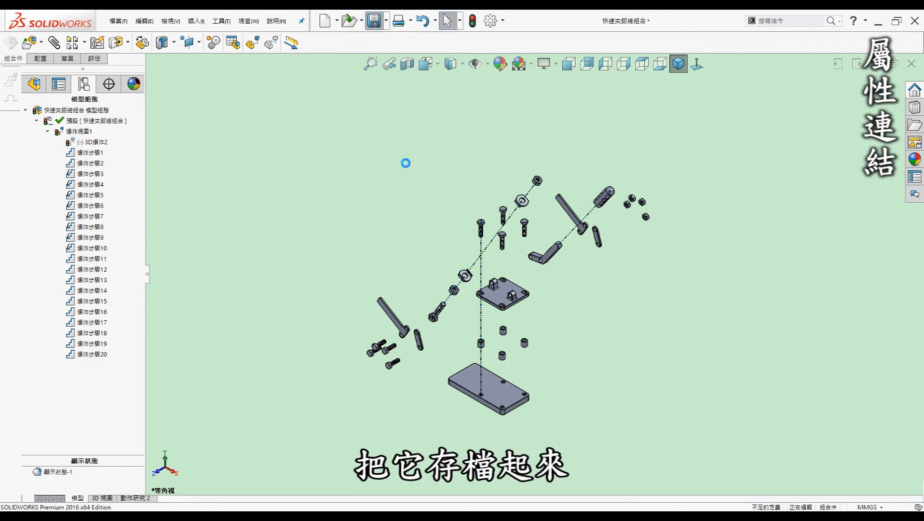
Switch to the drawing, check the explode lines in the exploded view on Sheet1 and bring up the annotation tools.
key("ctrl+Tab")
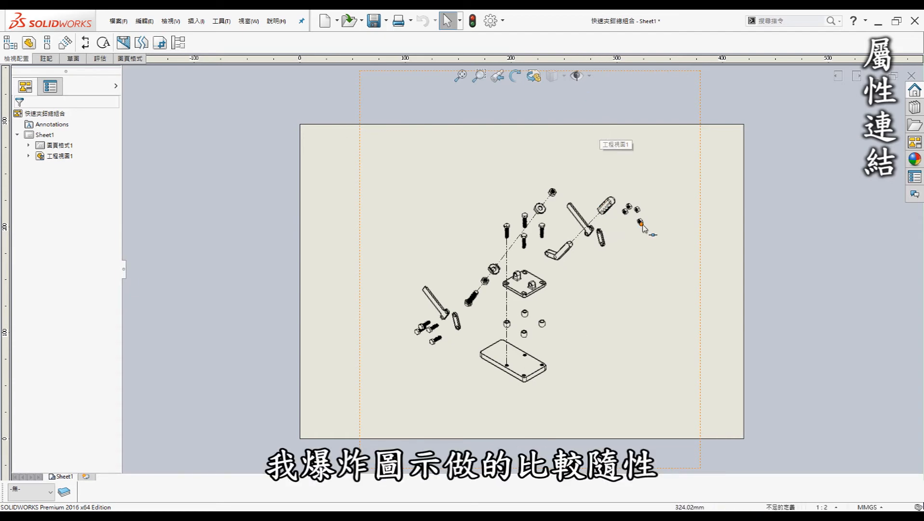
scroll(597, 195, "down", 2)
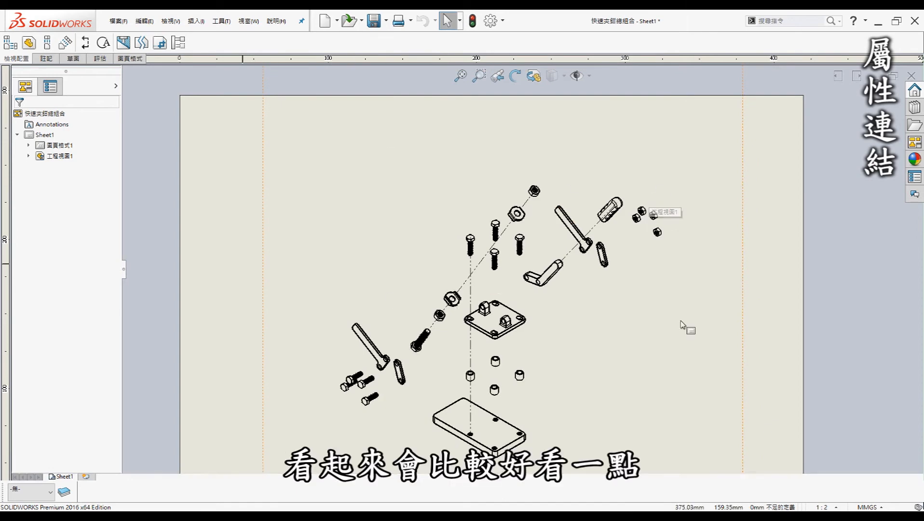
scroll(625, 312, "up", 1)
scroll(625, 312, "up", 1)
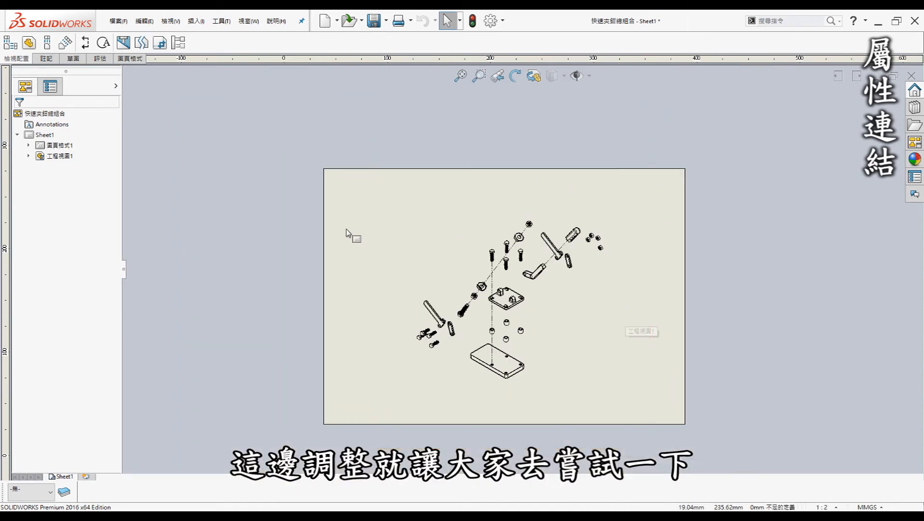
scroll(580, 300, "up", 2)
scroll(545, 282, "down", 3)
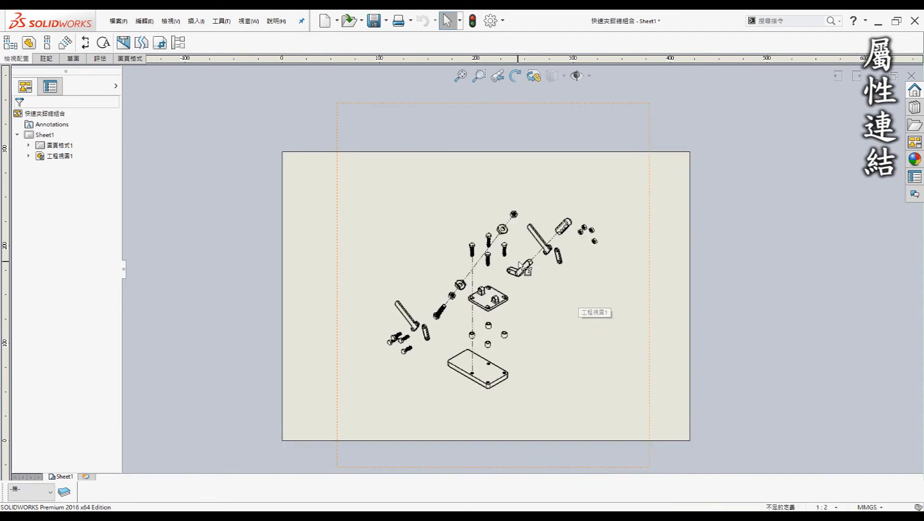
left_click(45, 58)
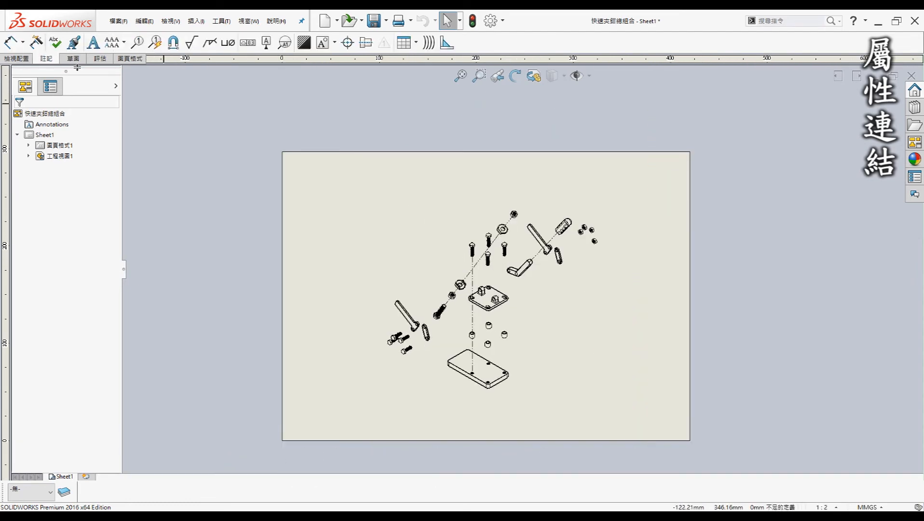
Add a balloon to the upper end of the near long link and position it above and beside that end.
left_click(140, 46)
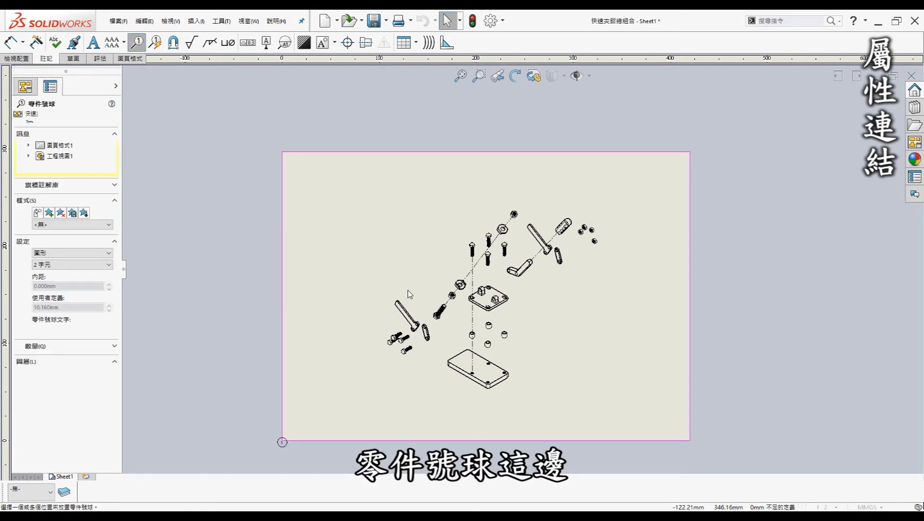
scroll(394, 293, "down", 4)
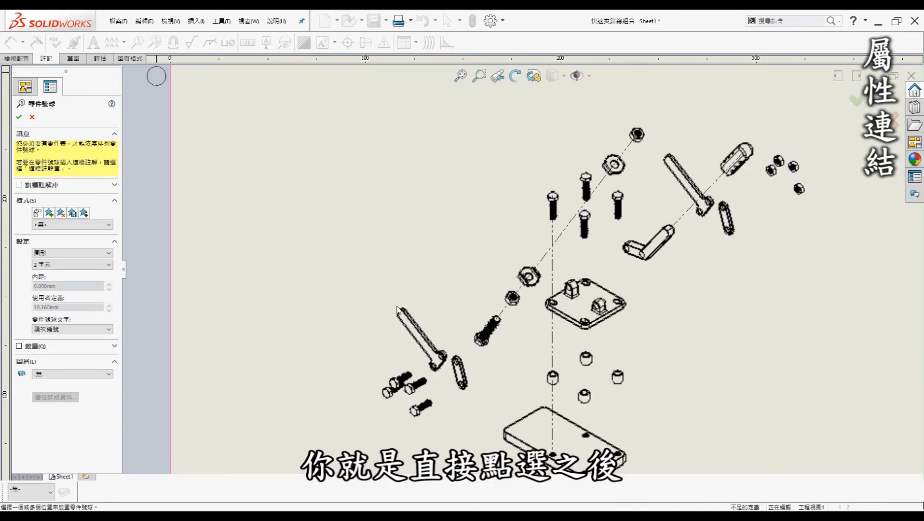
left_click(405, 314)
left_click(371, 263)
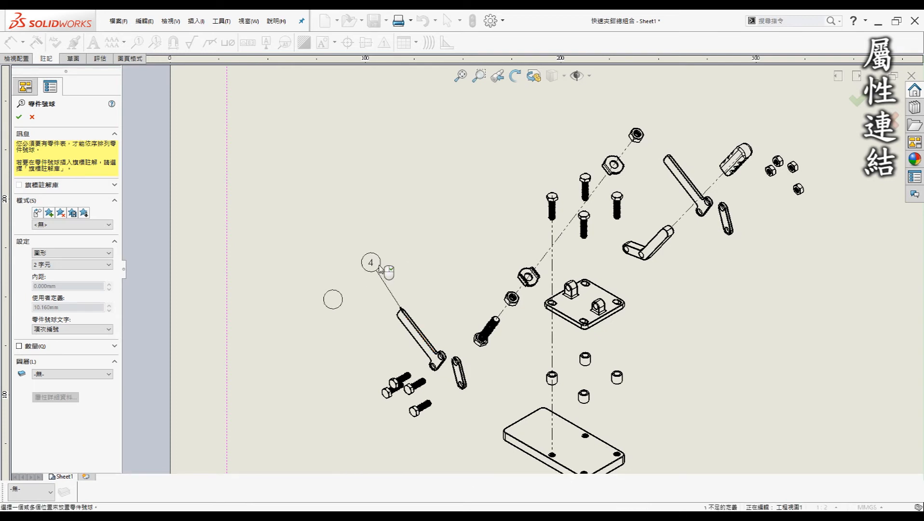
key("Escape")
left_click_drag(370, 263, 369, 281)
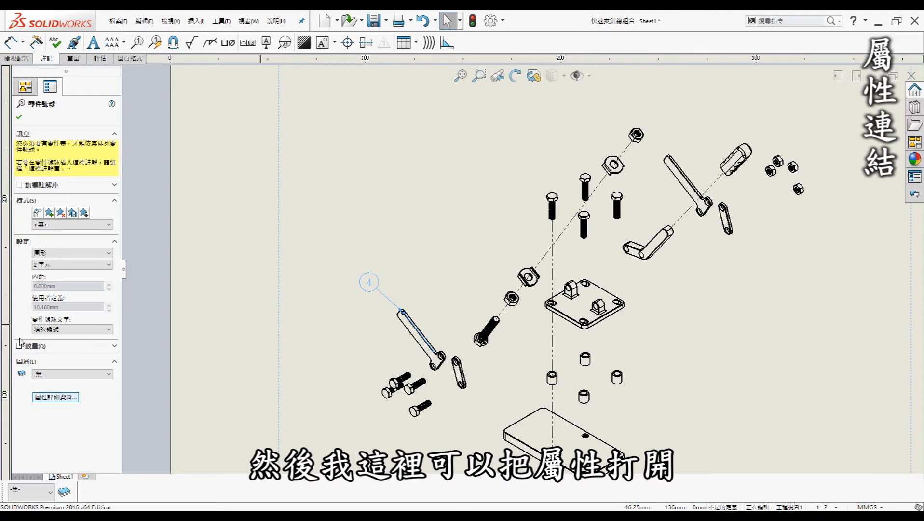
Change the balloon's leader to a plain line without an arrowhead.
left_click(55, 397)
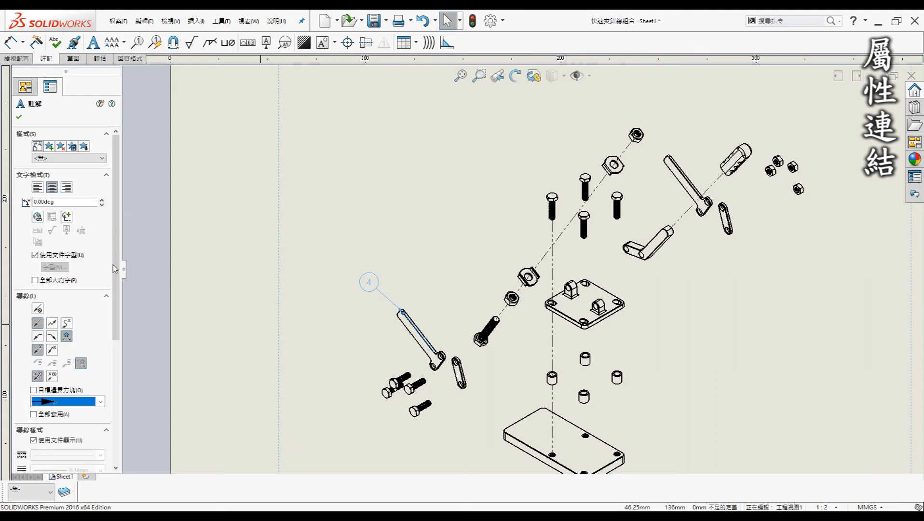
left_click(95, 402)
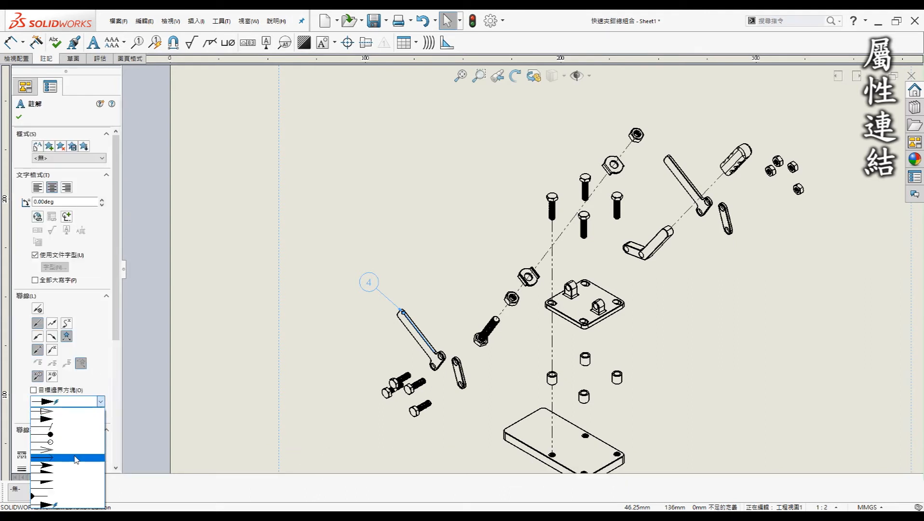
left_click(72, 488)
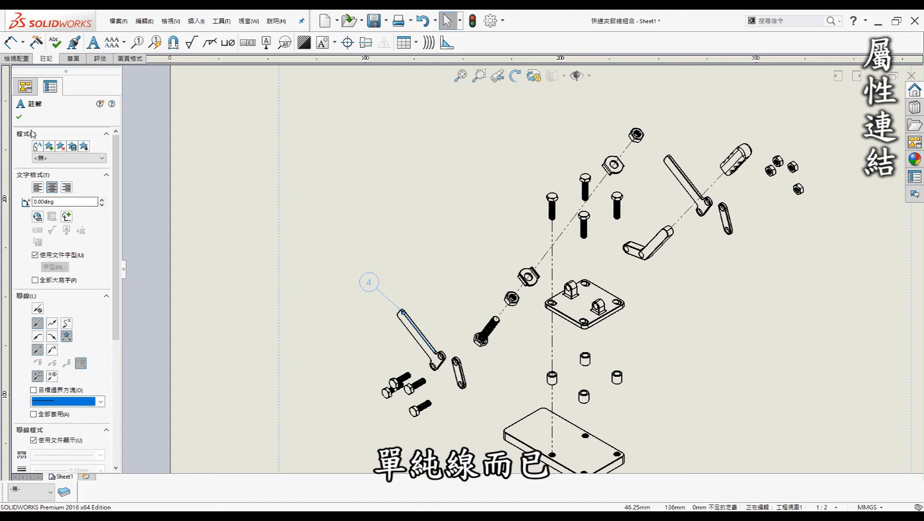
left_click(351, 262)
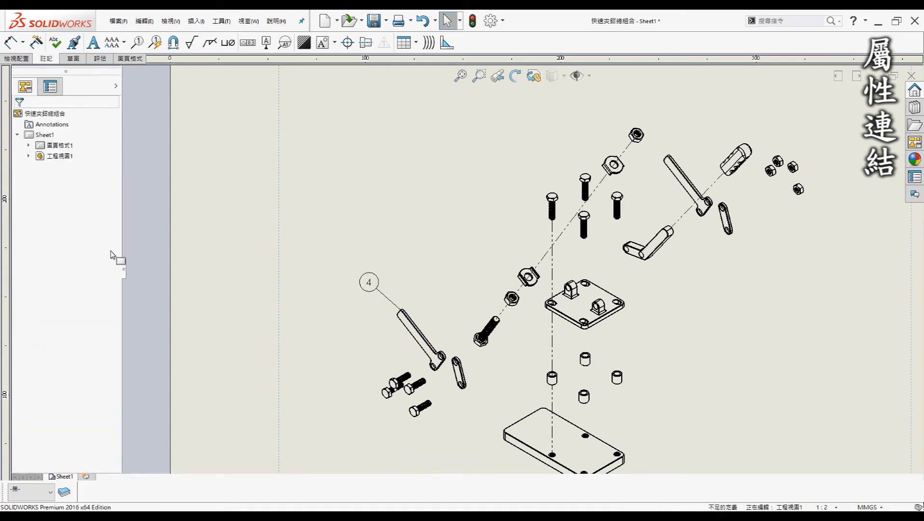
left_click(149, 140)
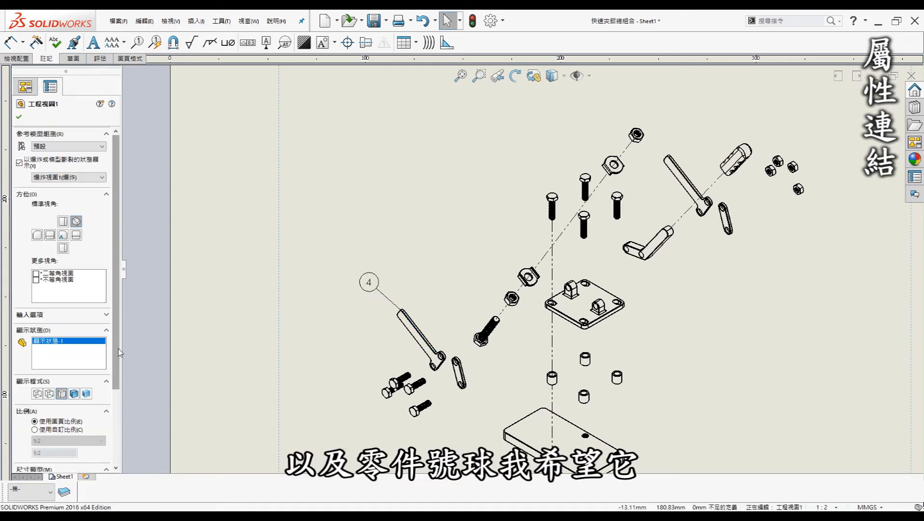
Set the balloon's border style to none (無) and move its number slightly nearer the long link.
left_click(362, 281)
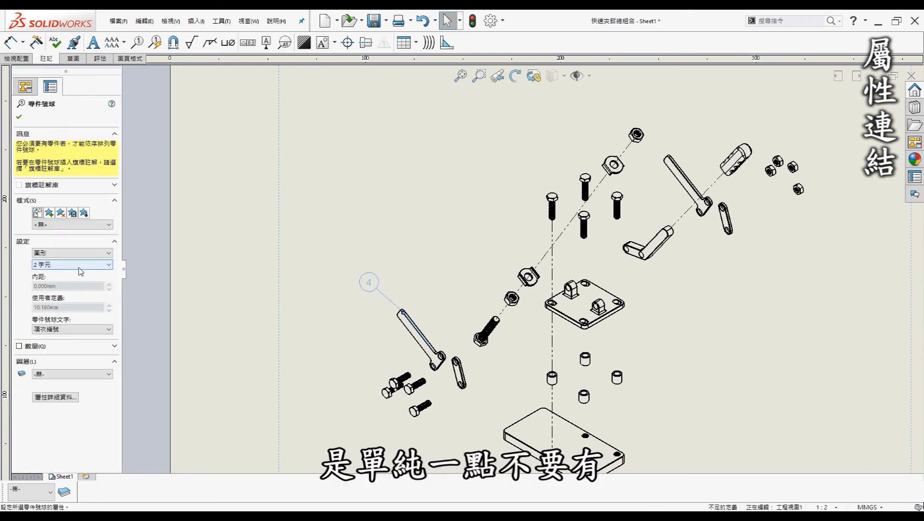
left_click(76, 256)
left_click(63, 262)
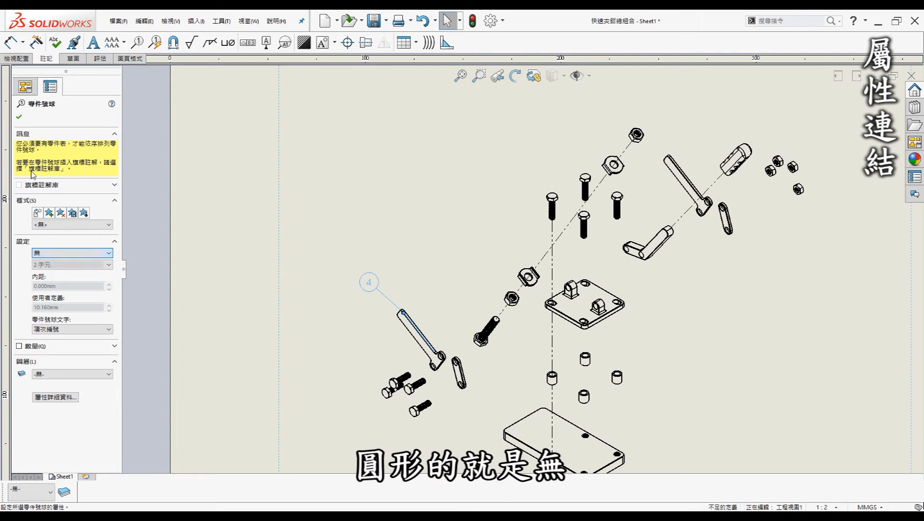
left_click(19, 114)
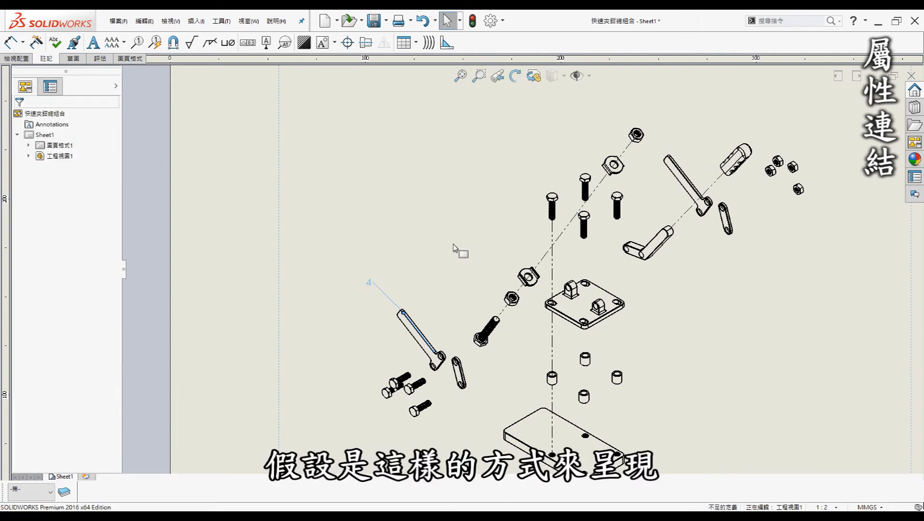
left_click(371, 286)
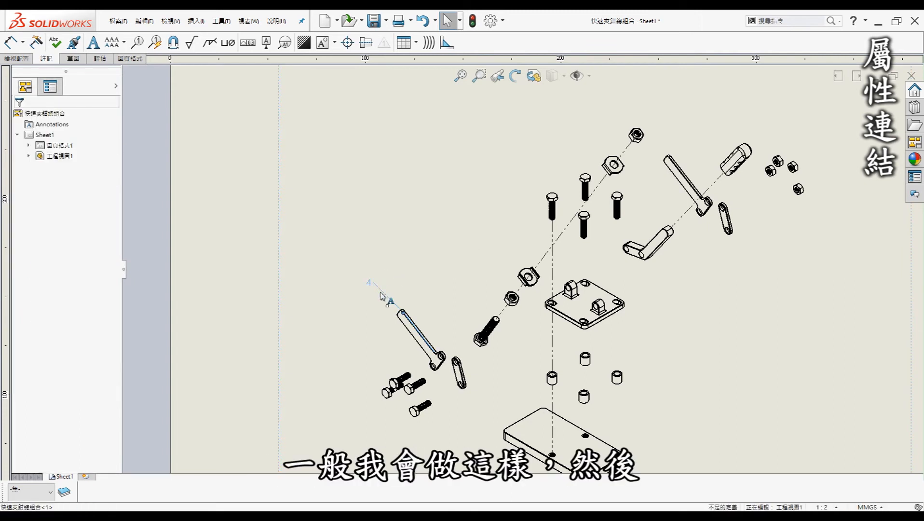
left_click_drag(381, 297, 377, 285)
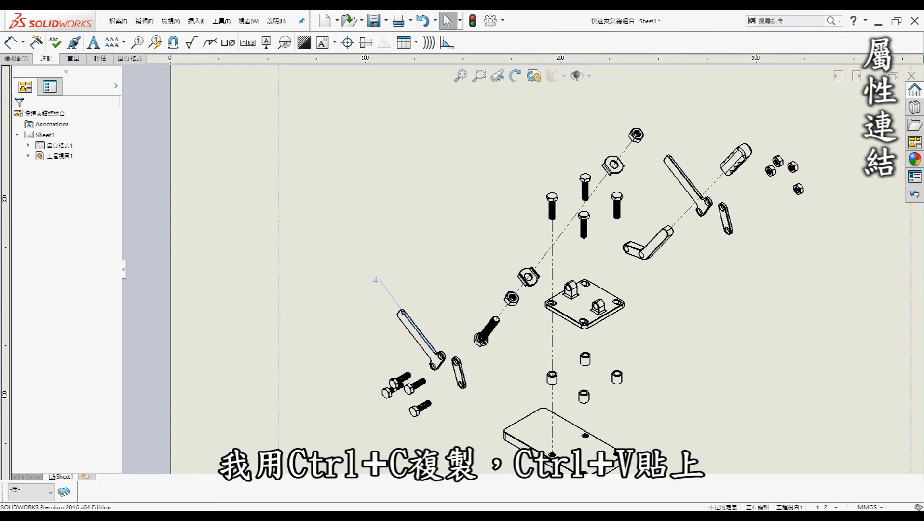
Paste a copy of the borderless balloon onto the short link beside the near long link.
key("ctrl+v")
left_click(462, 377)
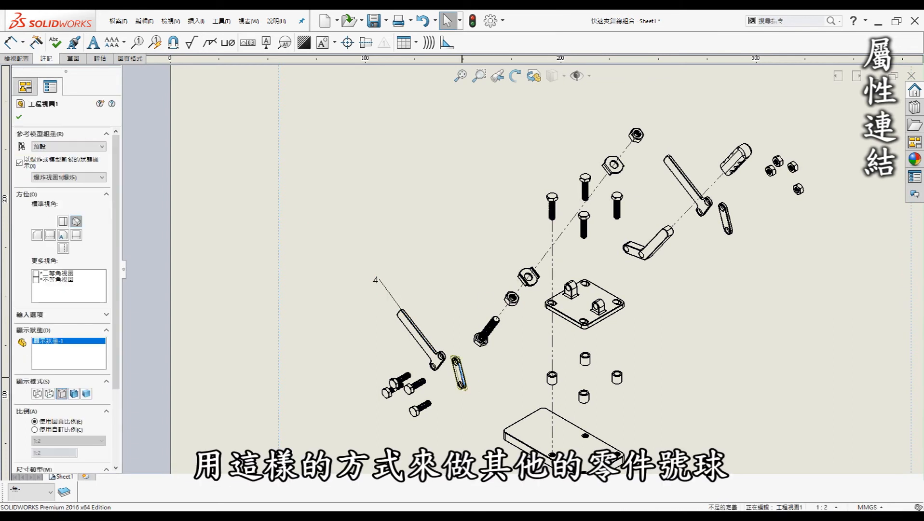
left_click(501, 366)
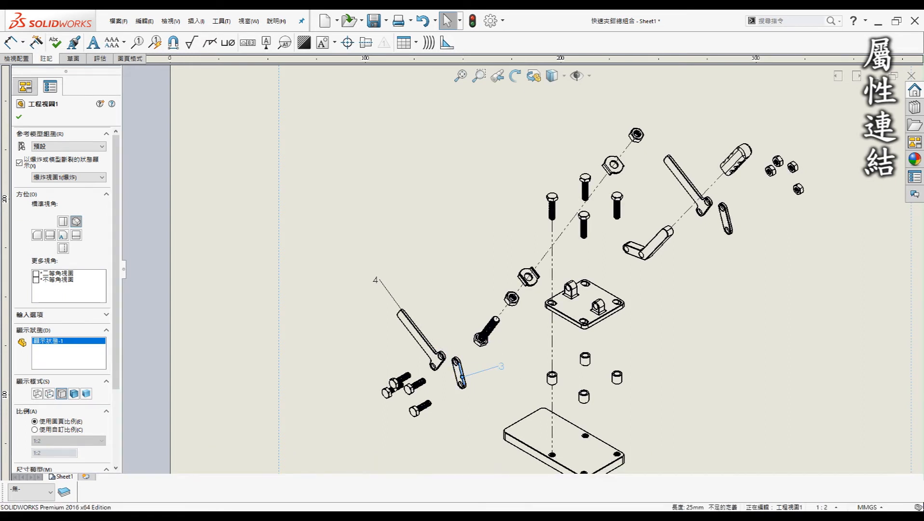
left_click(362, 309)
Link the long link's balloon text to the custom property (自訂屬性) 組立圖號 and reposition the balloon.
left_click(375, 290)
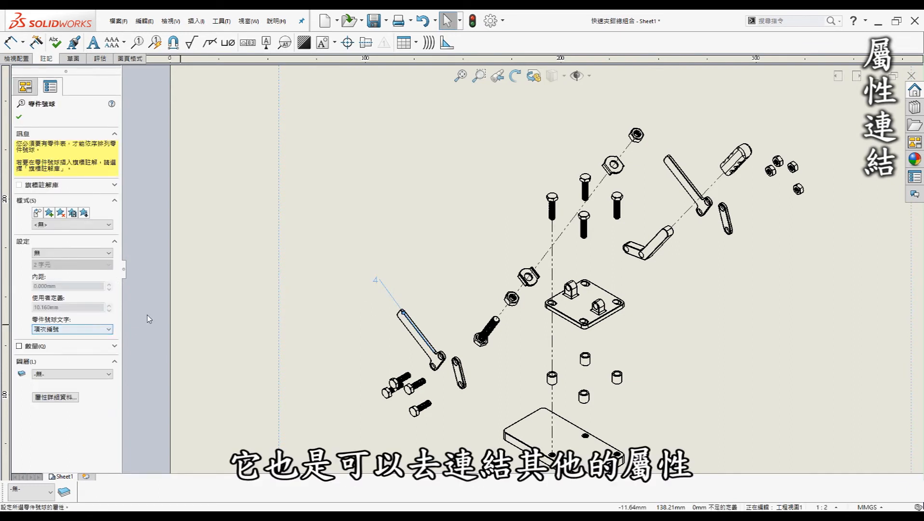
left_click(63, 332)
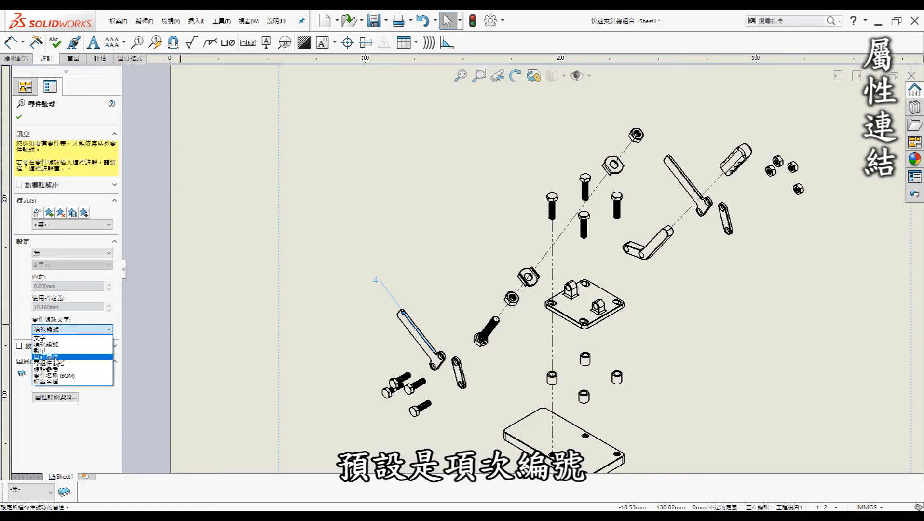
left_click(53, 357)
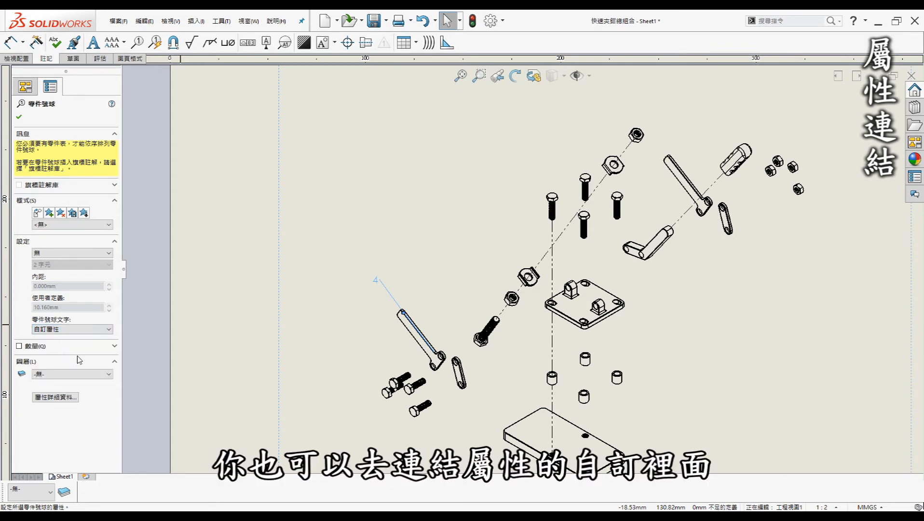
left_click(75, 343)
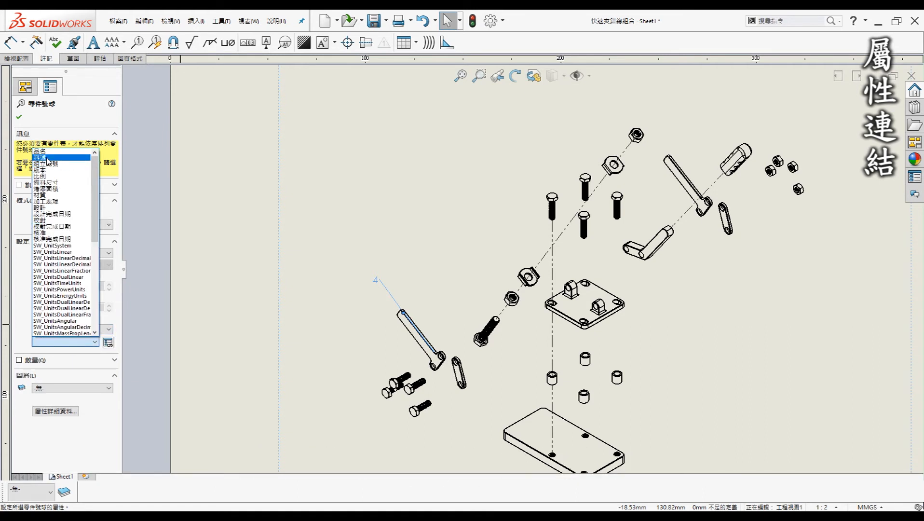
left_click(53, 164)
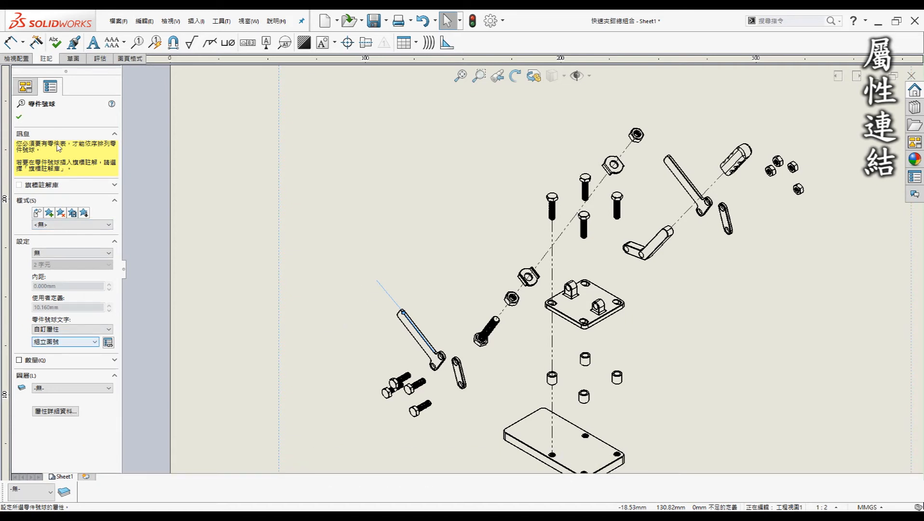
left_click(19, 117)
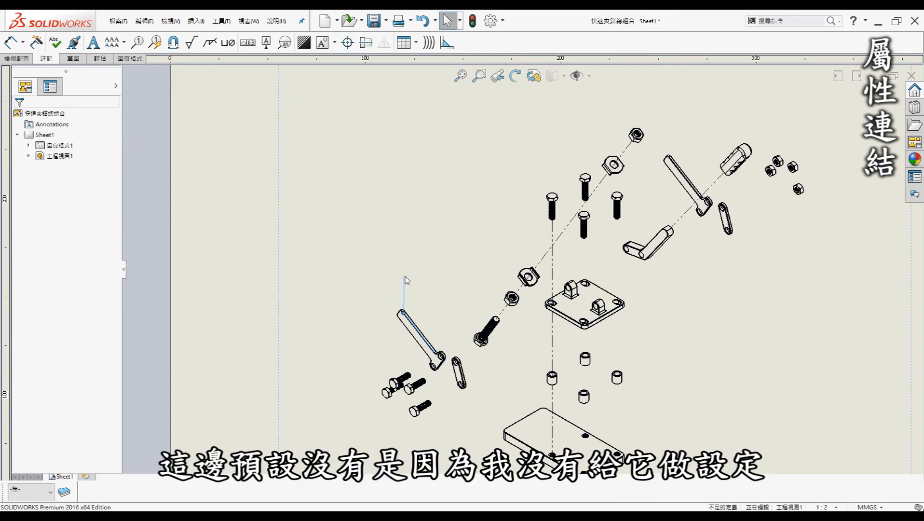
left_click(405, 289)
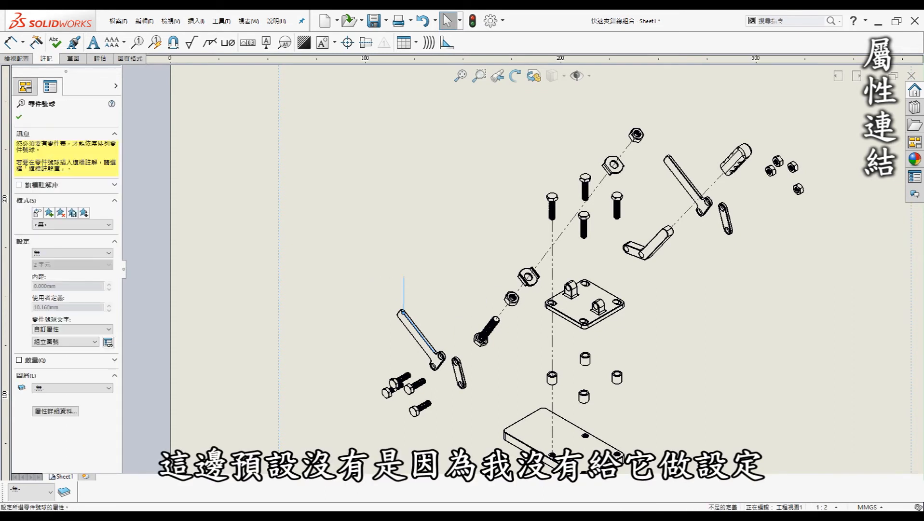
key("Escape")
Open the long link part 連桿3 and set its custom property 組立圖號 to 1.
left_click(424, 285)
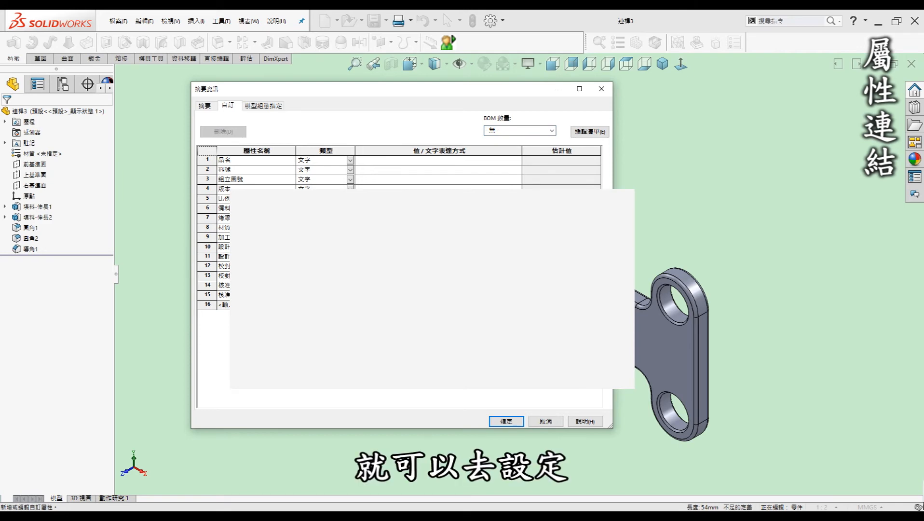
left_click(366, 180)
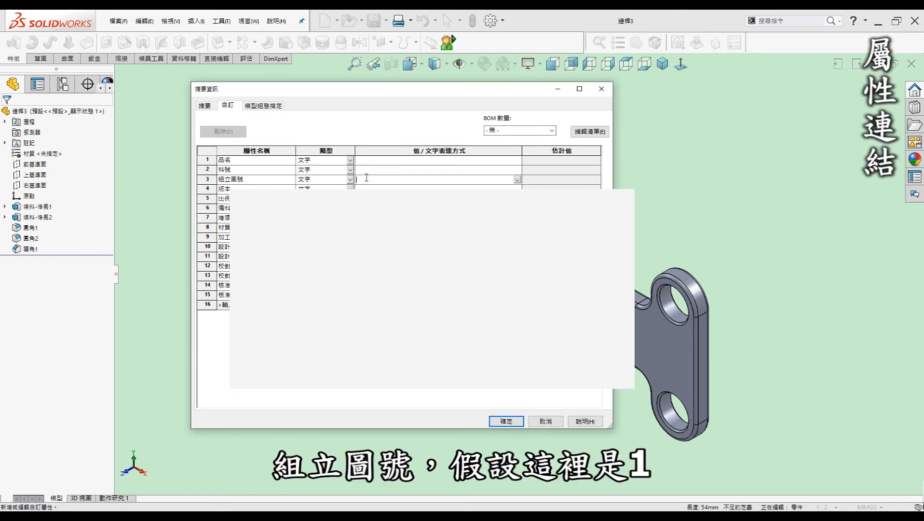
key("Return")
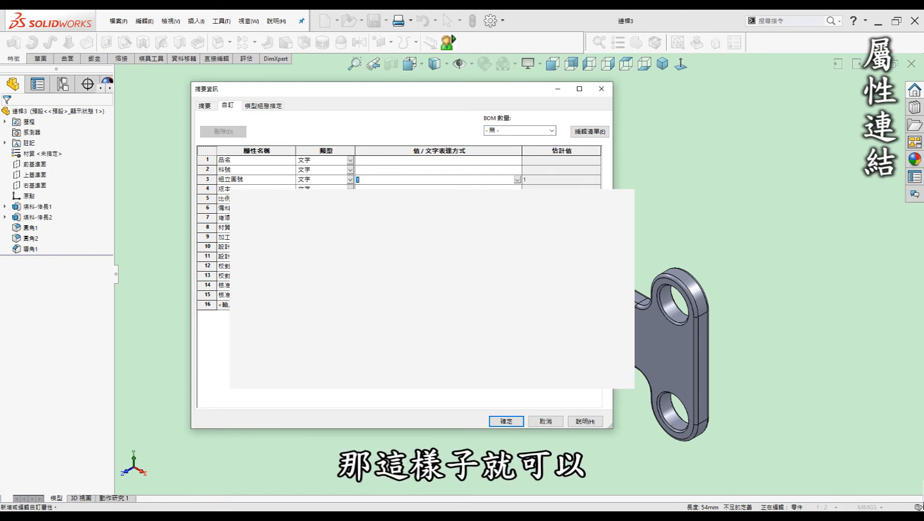
left_click(507, 421)
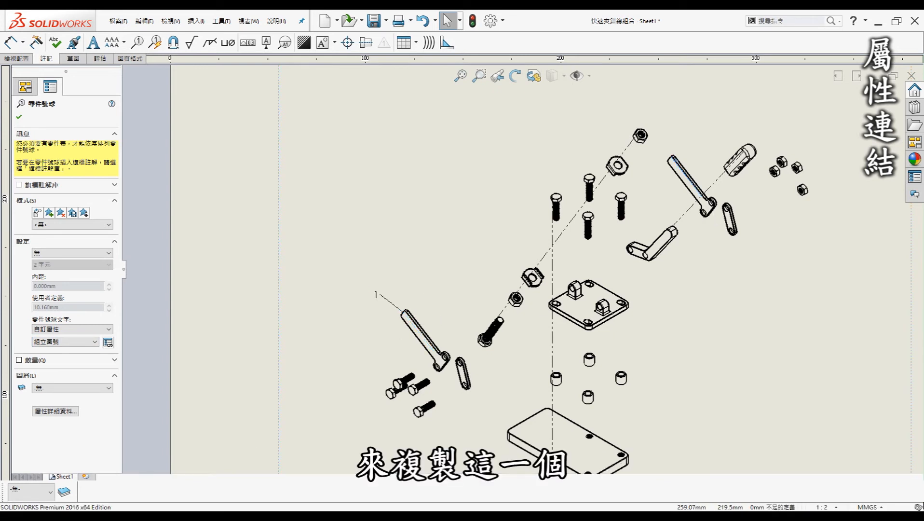
Place a copy of the property-linked balloon above the upper end of the far long link and rebuild the drawing.
key("Escape")
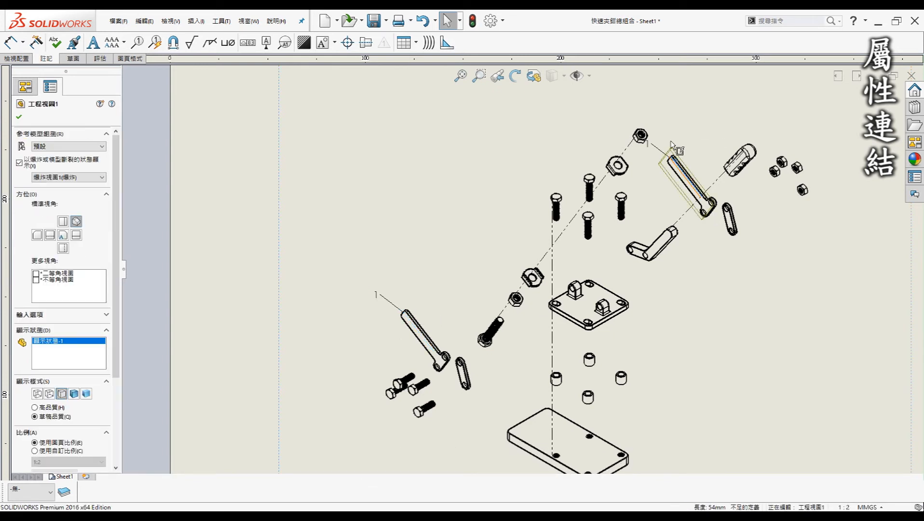
mouse_move(698, 137)
left_mouse_down()
mouse_move(712, 143)
mouse_move(694, 145)
left_mouse_up()
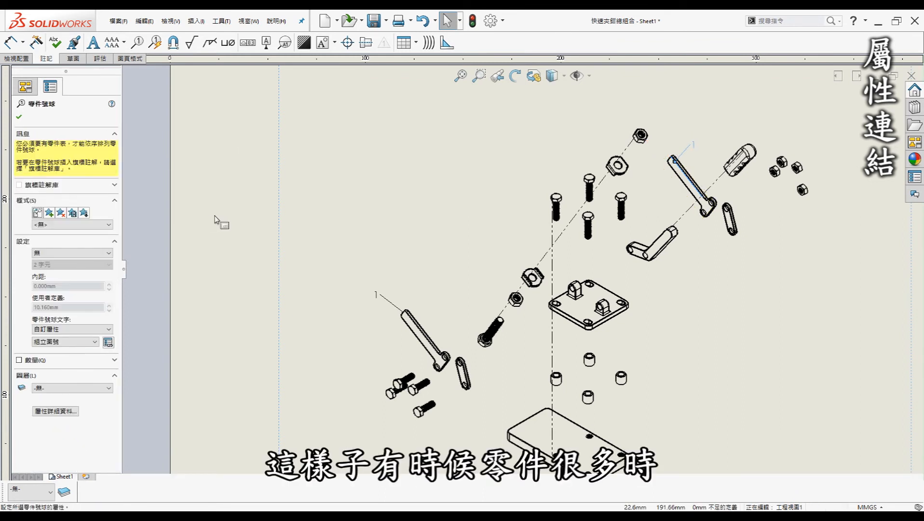
left_click(728, 125)
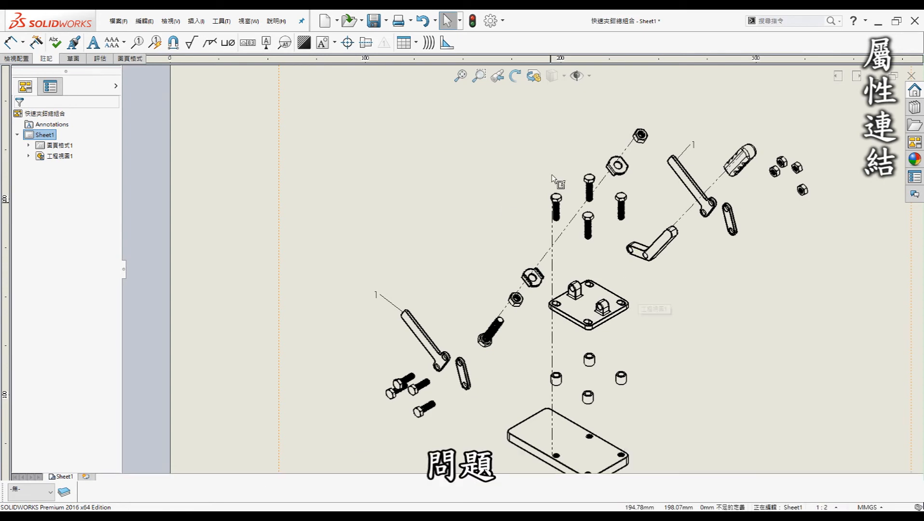
key("ctrl+b")
key("f")
left_click_drag(352, 142, 759, 427)
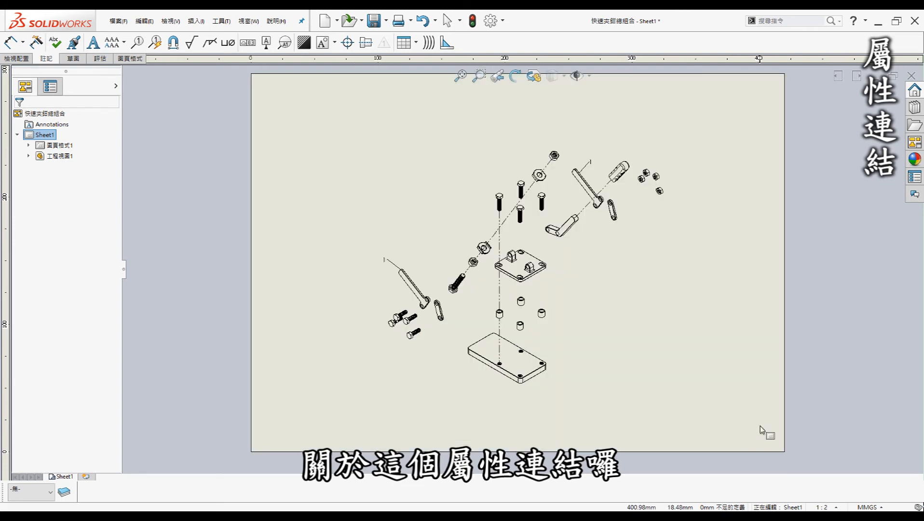